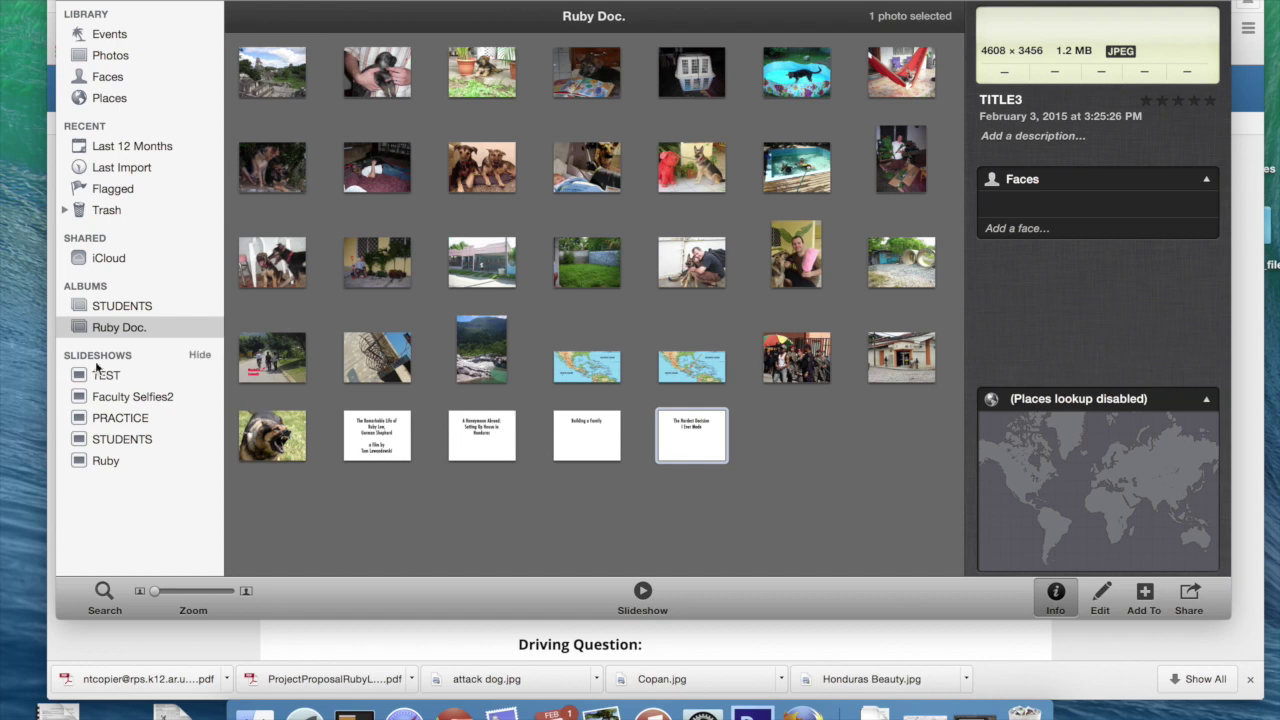
- Step through the Ruby Doc. album photos past House 2 to the attack dog shot, then open the Ruby slideshow
drag(383, 2, 395, 14)
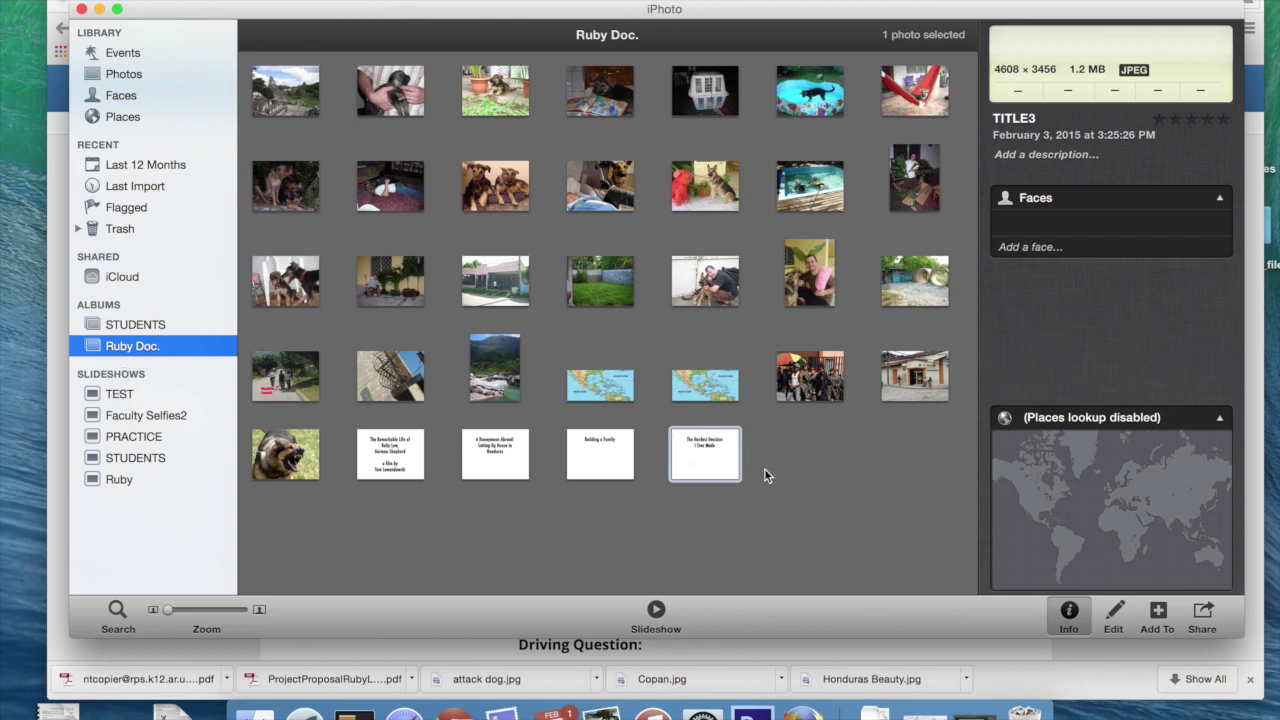
click(284, 89)
key(Right)
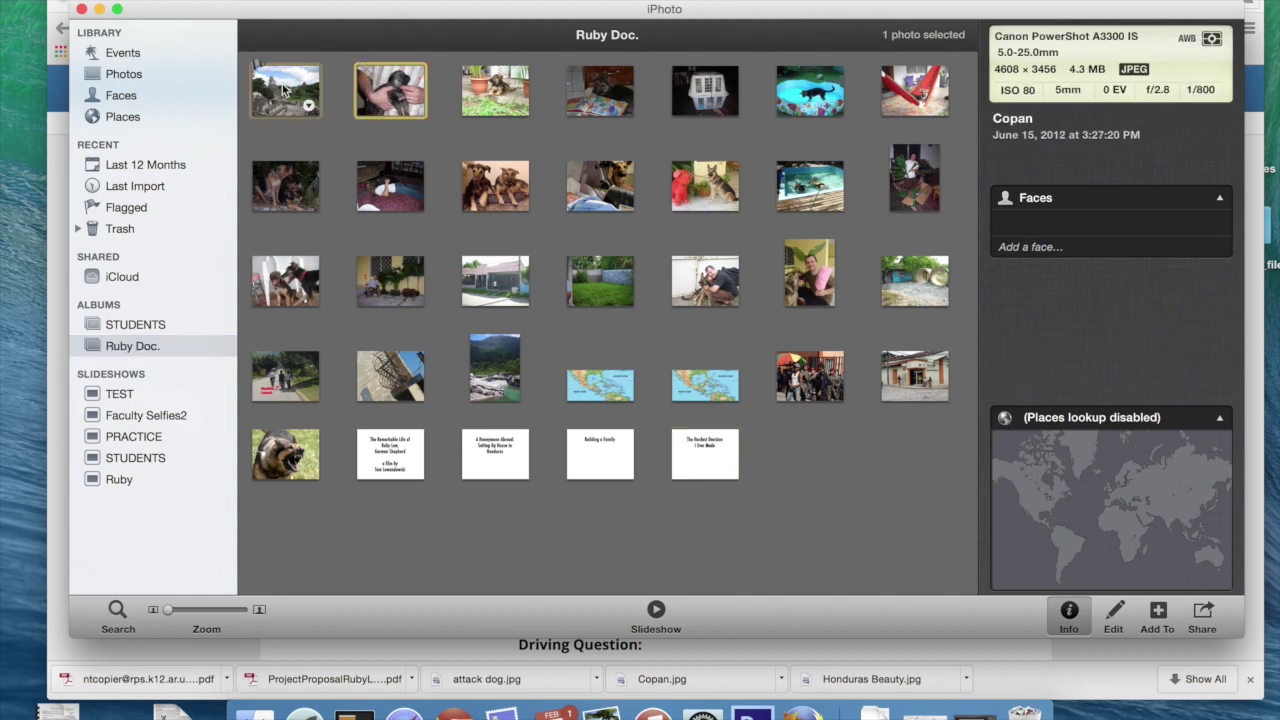
key(Down)
key(Right)
key(Down)
key(Right)
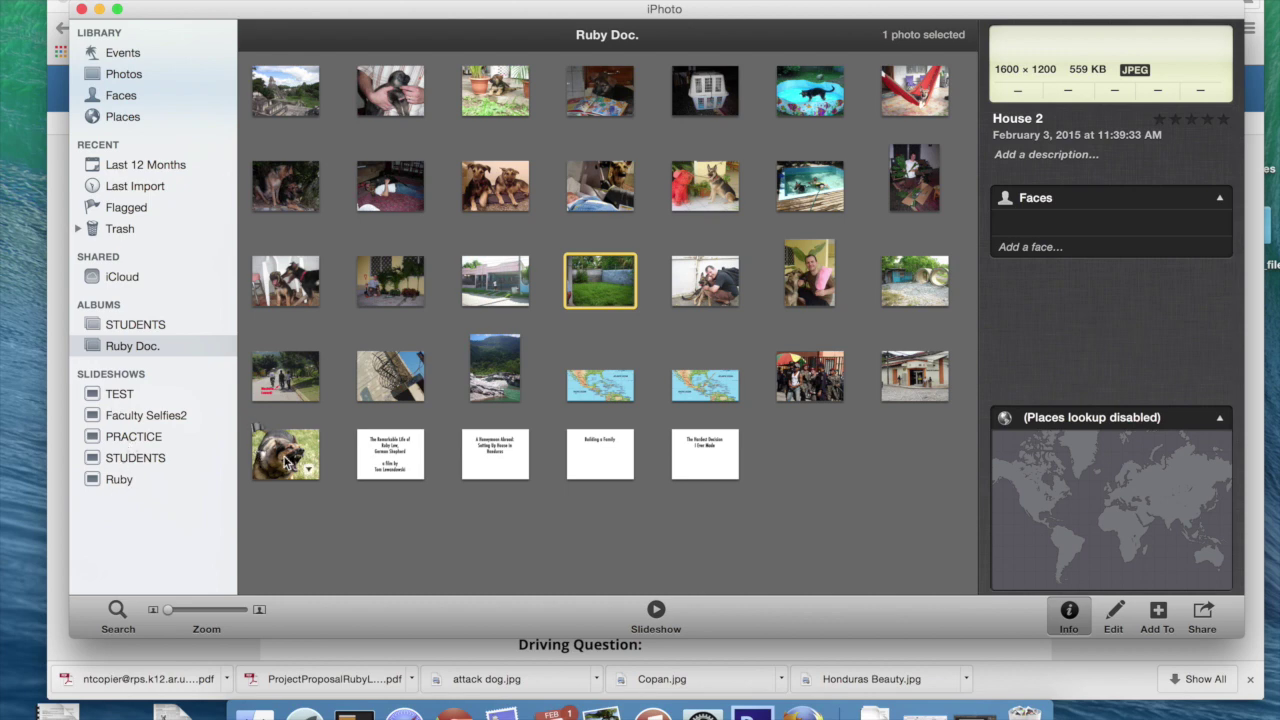
key(Down)
key(Down)
key(Left)
key(Left)
key(Left)
key(Tab)
click(115, 480)
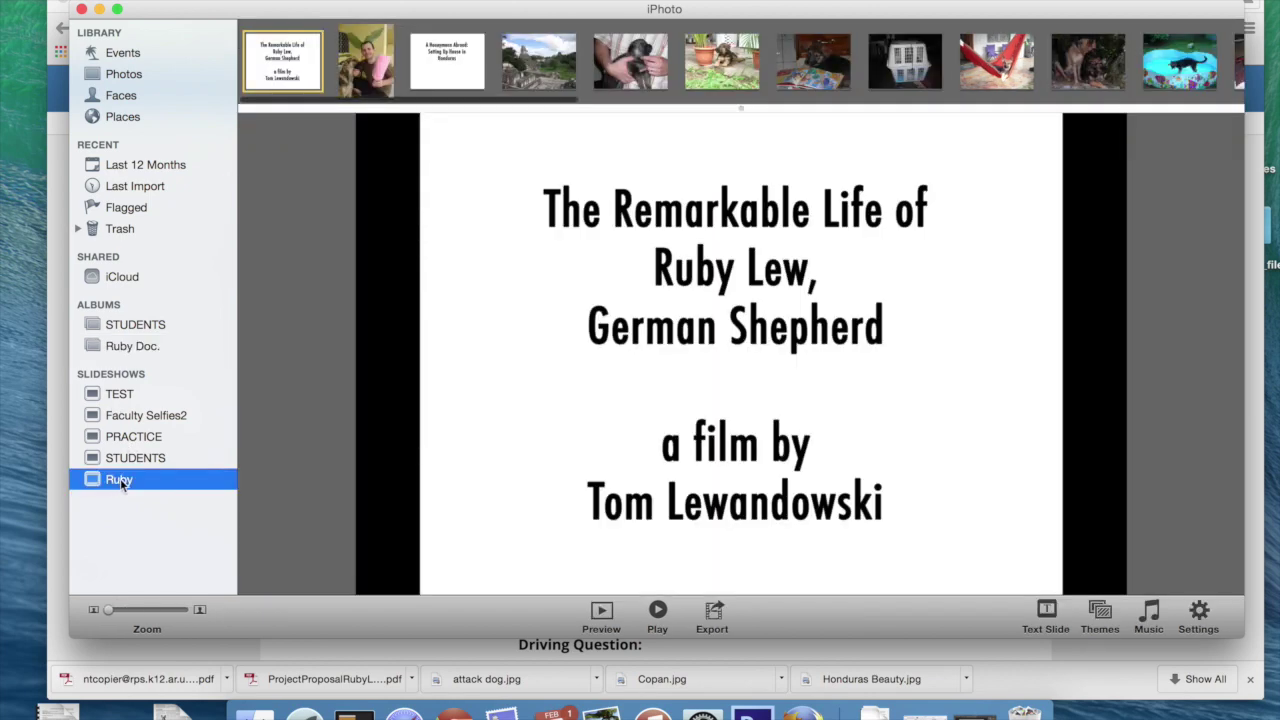
click(114, 346)
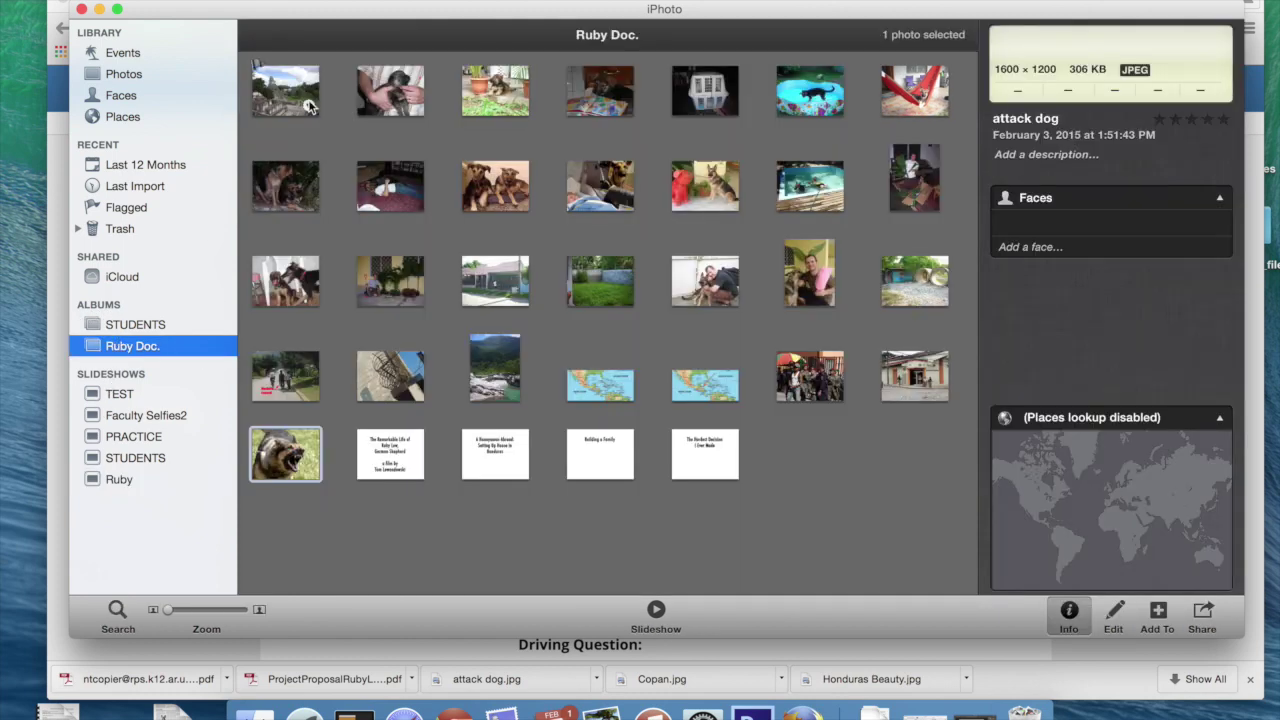
drag(247, 101, 918, 498)
right_click(703, 462)
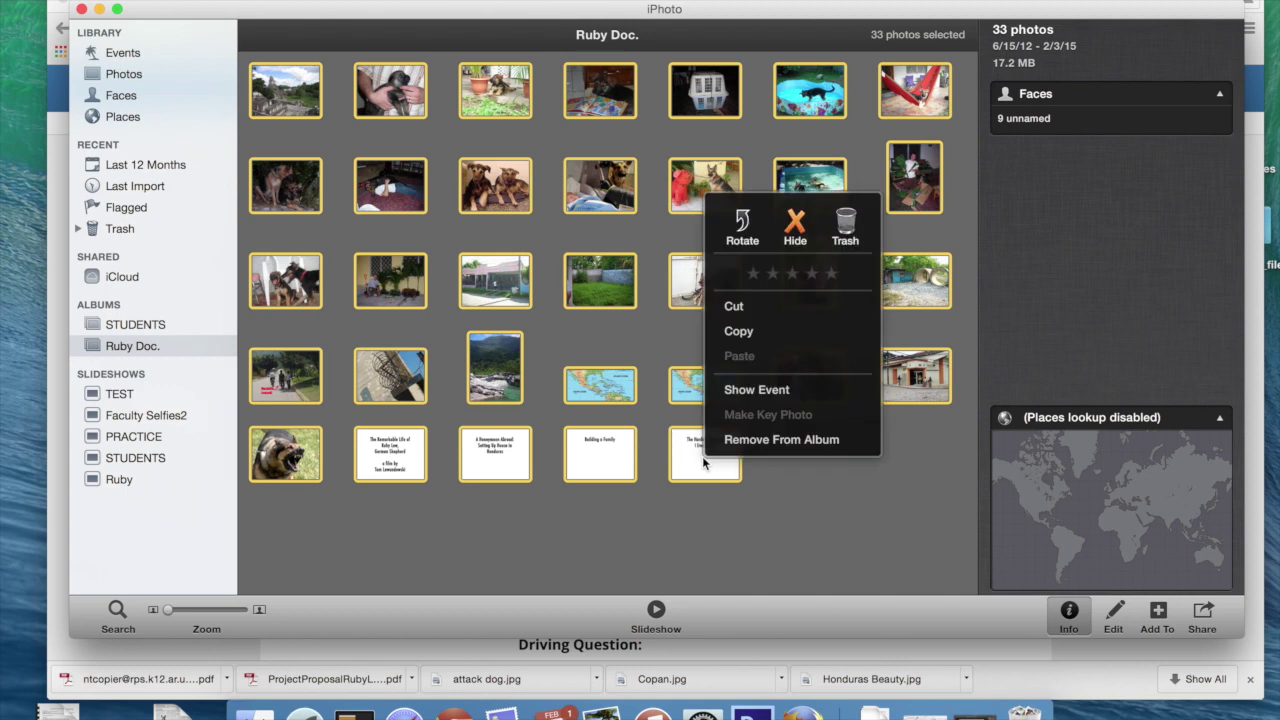
click(784, 481)
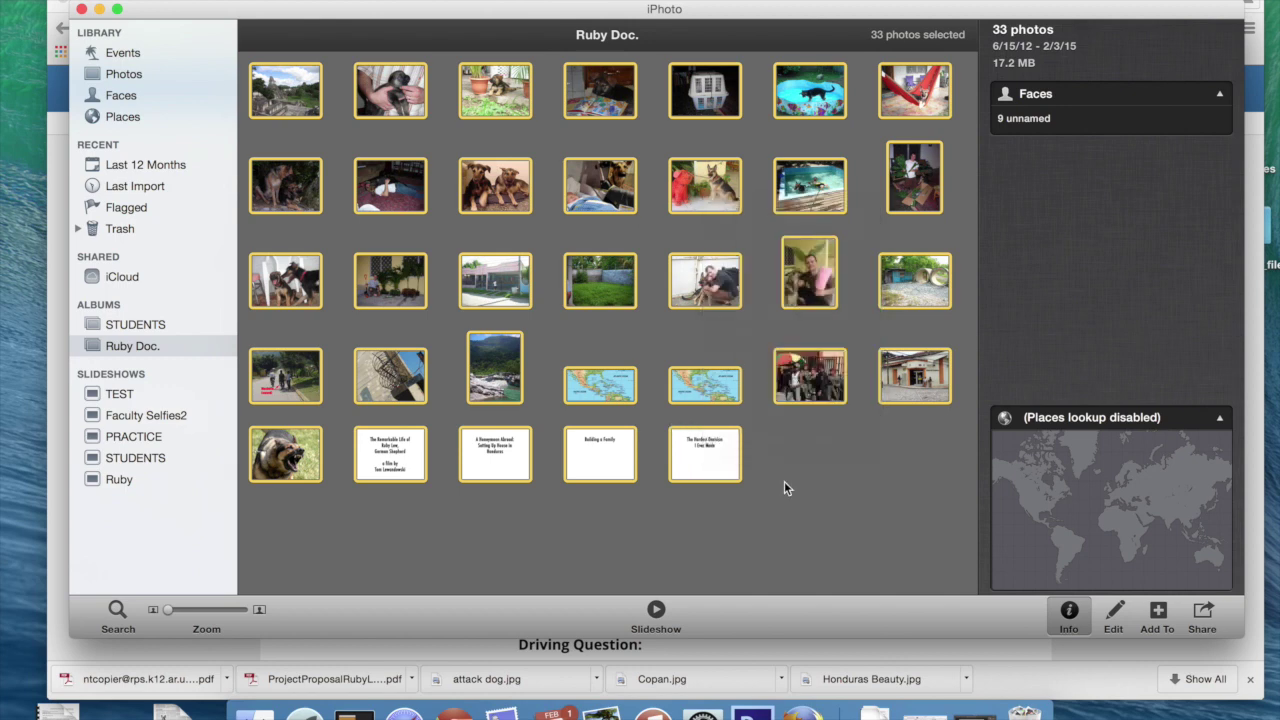
click(273, 530)
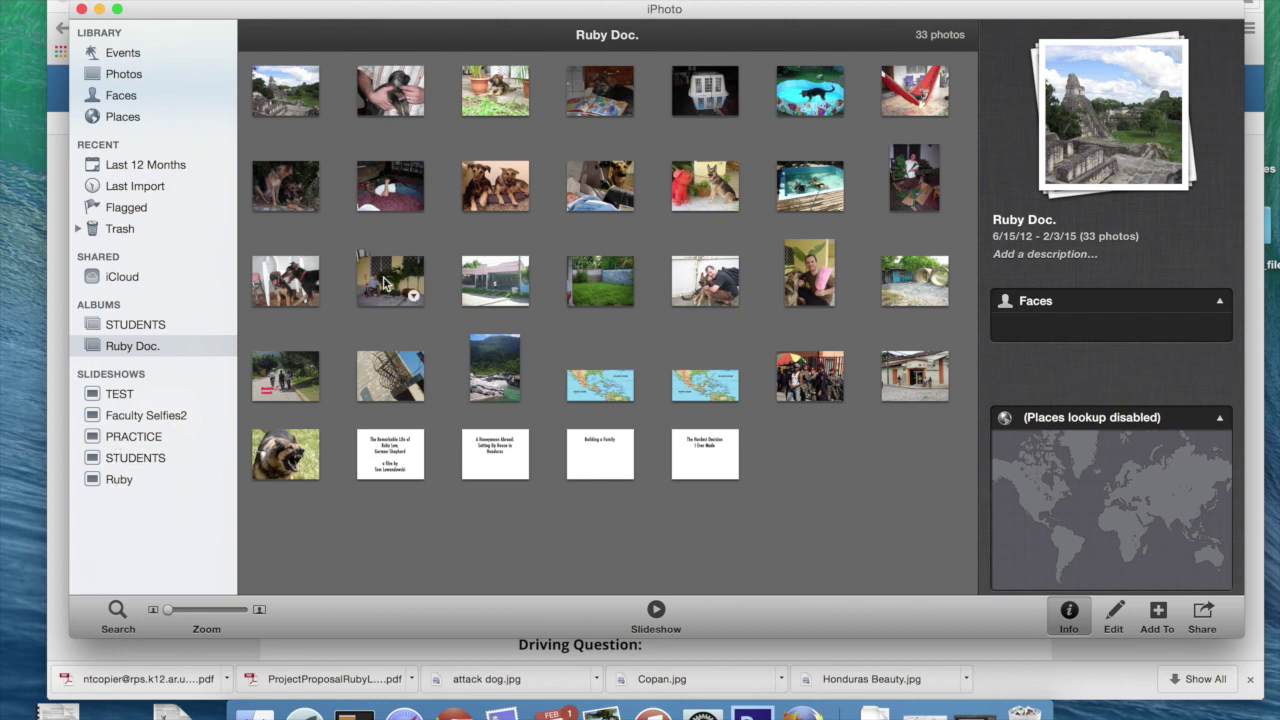
- Add the barbed wire photo from the Ruby Doc. album to the Ruby slideshow
click(119, 479)
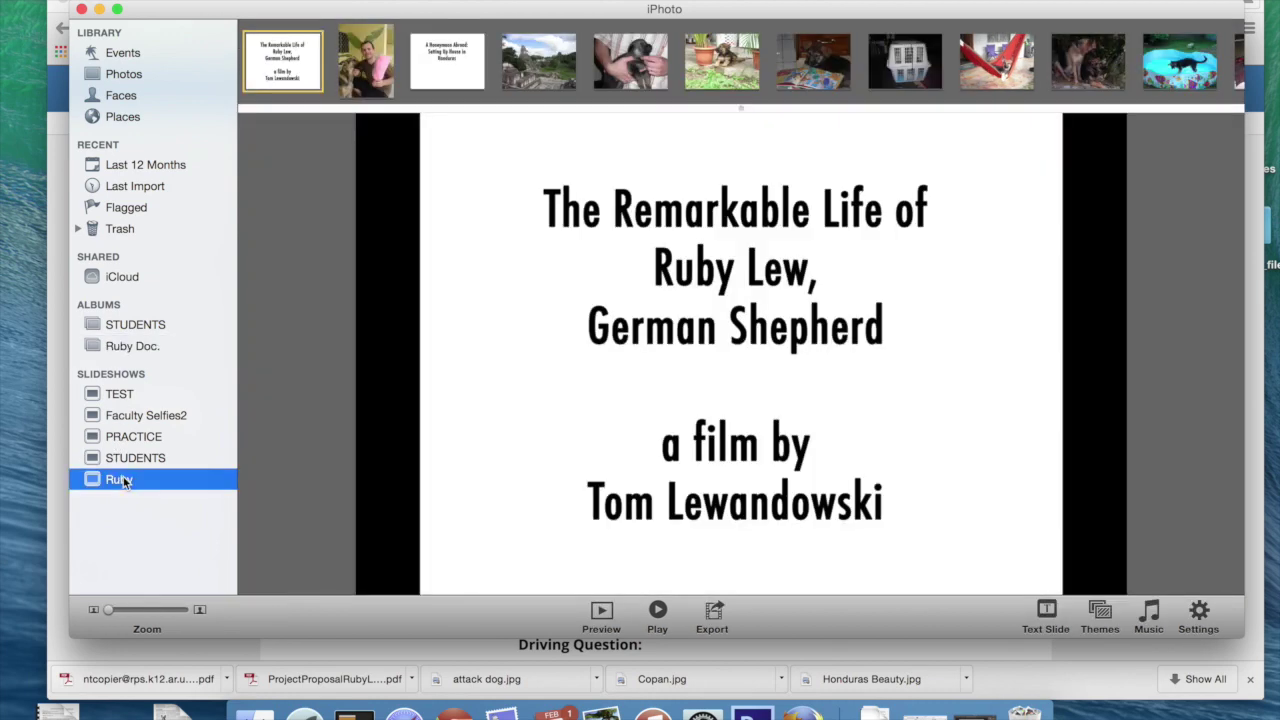
click(118, 345)
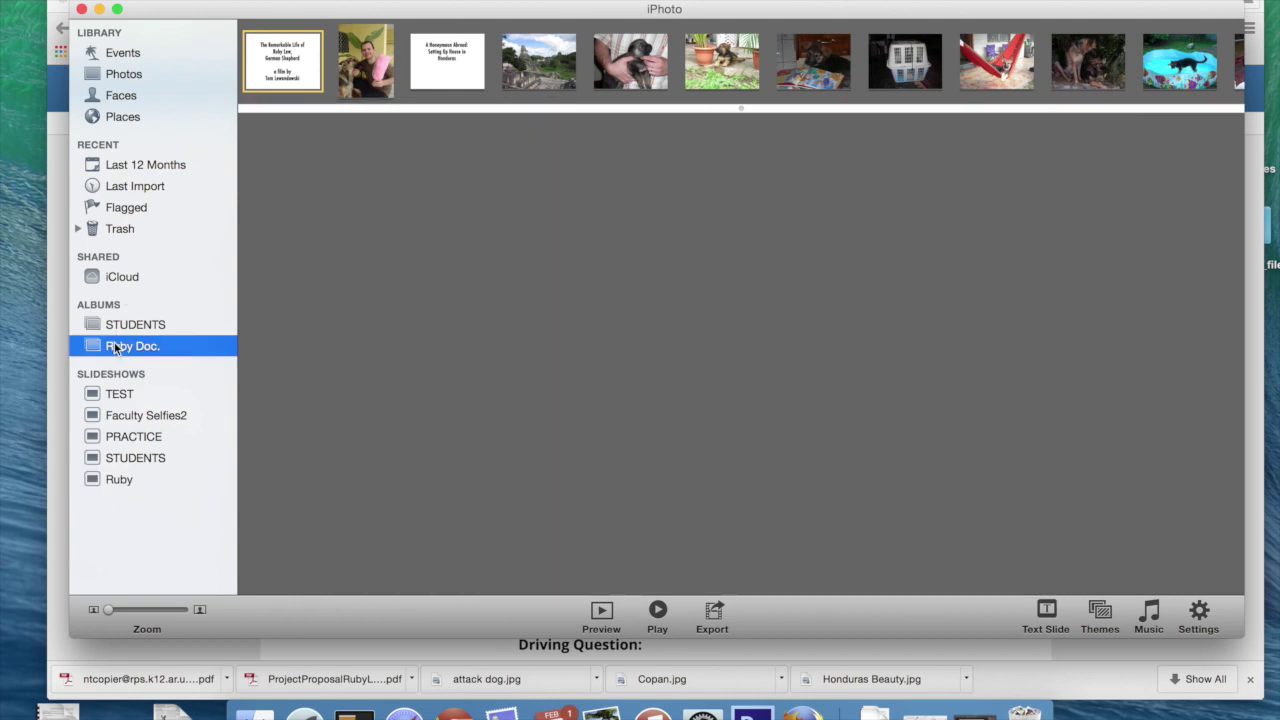
drag(400, 378, 117, 484)
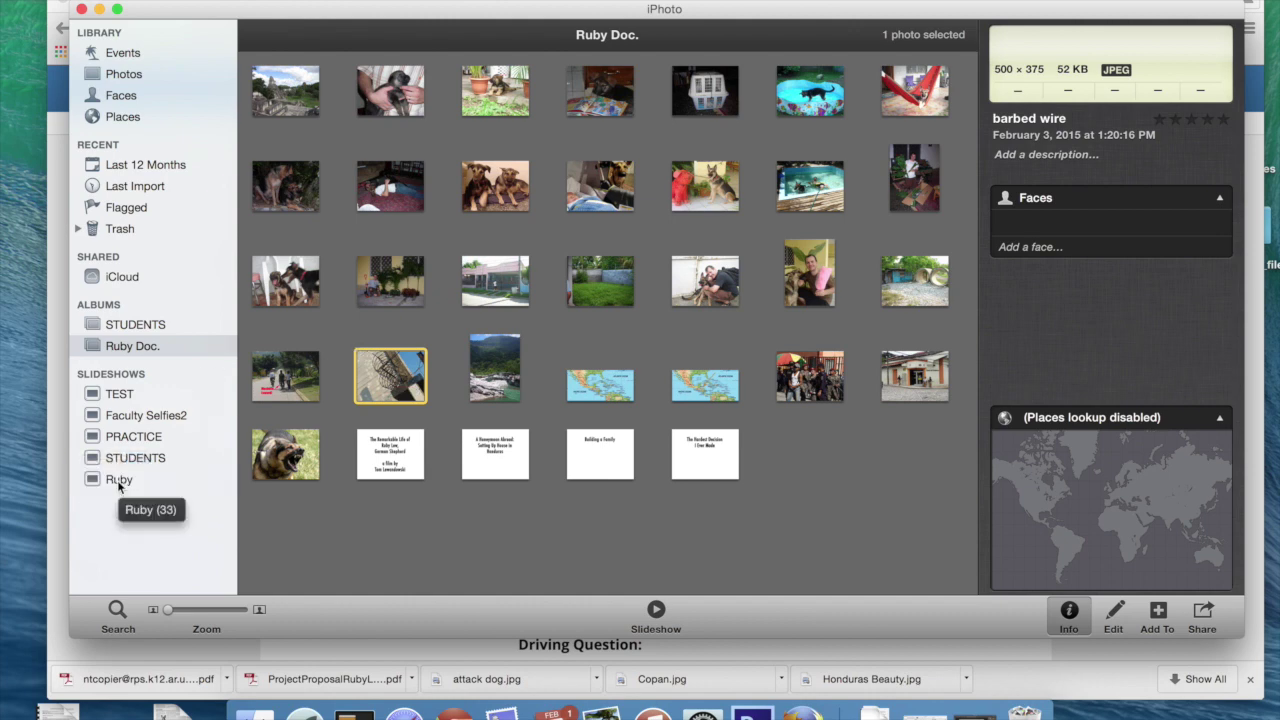
- Review the Ruby slideshow's opening slides through the Honeymoon card, ending on the title slide
click(117, 480)
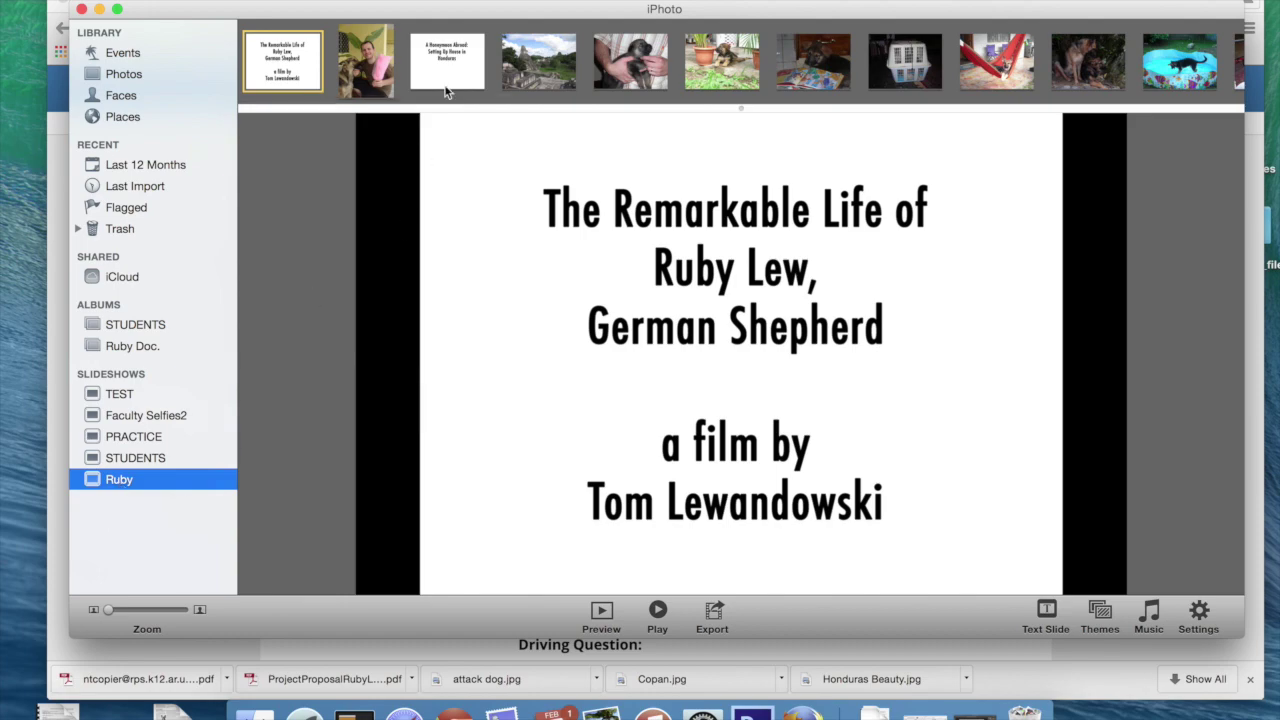
click(389, 75)
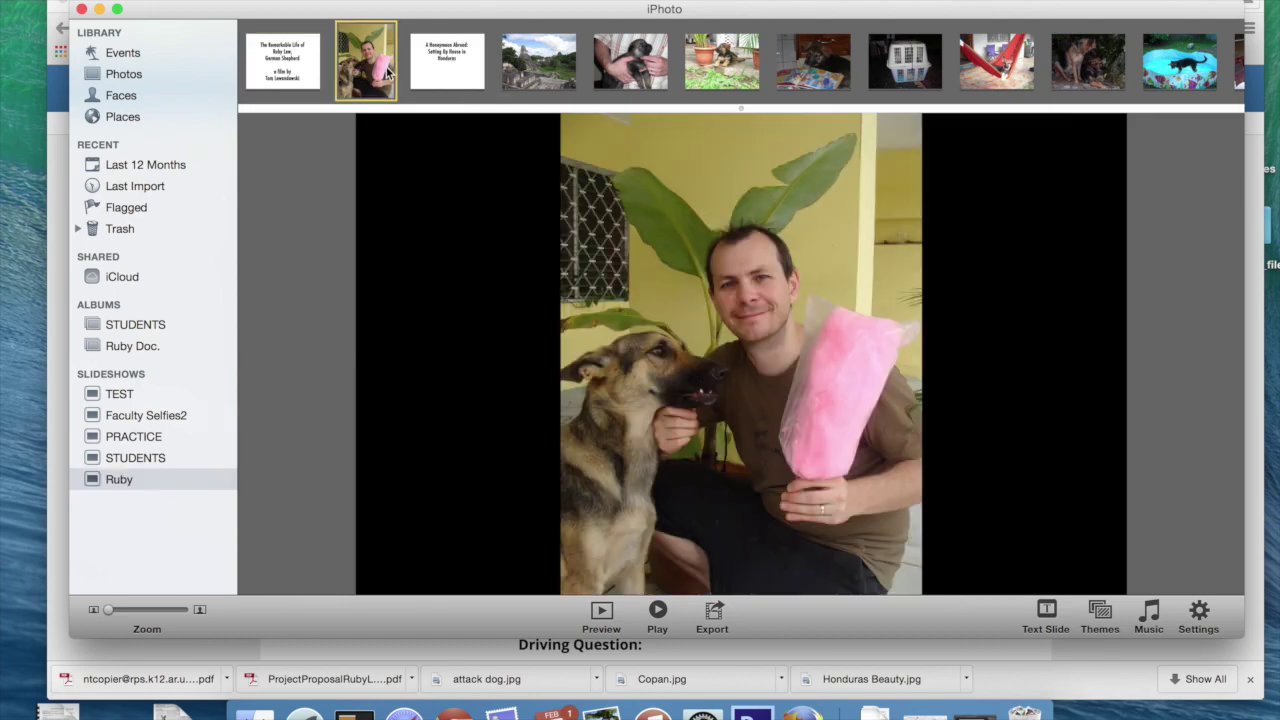
key(Right)
key(Right)
key(Right)
key(Left)
key(Left)
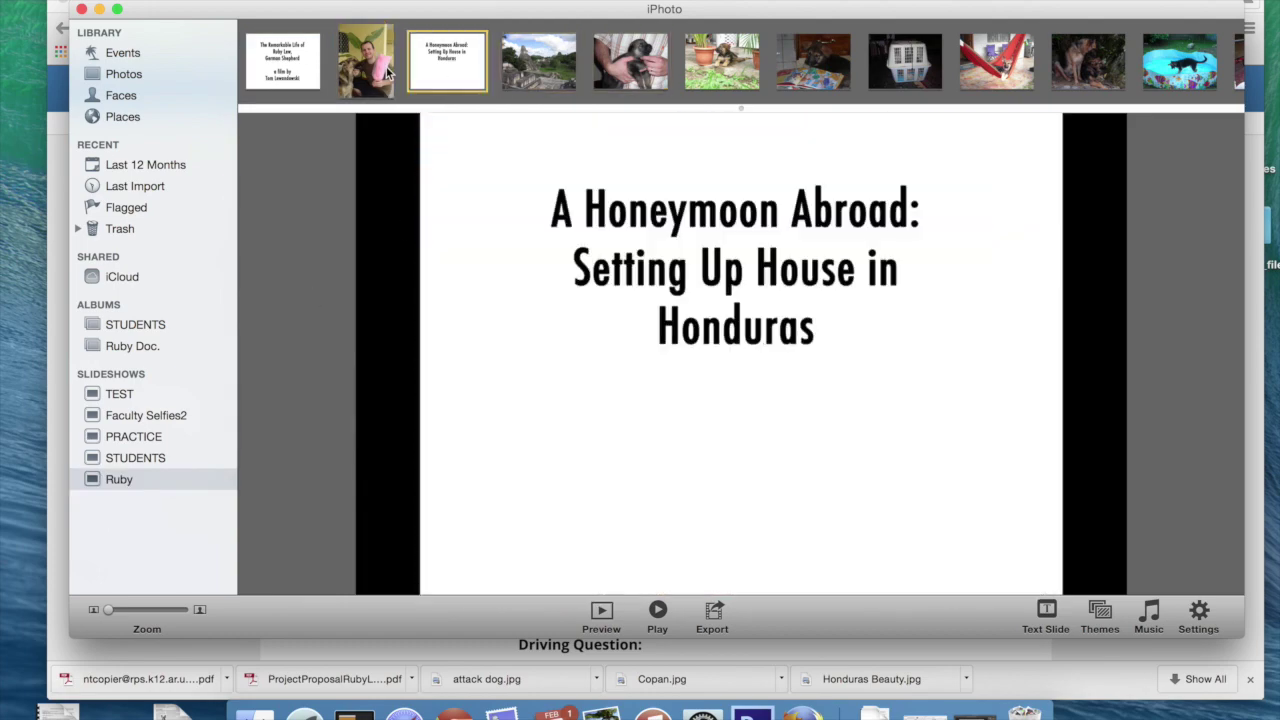
key(Left)
key(Left)
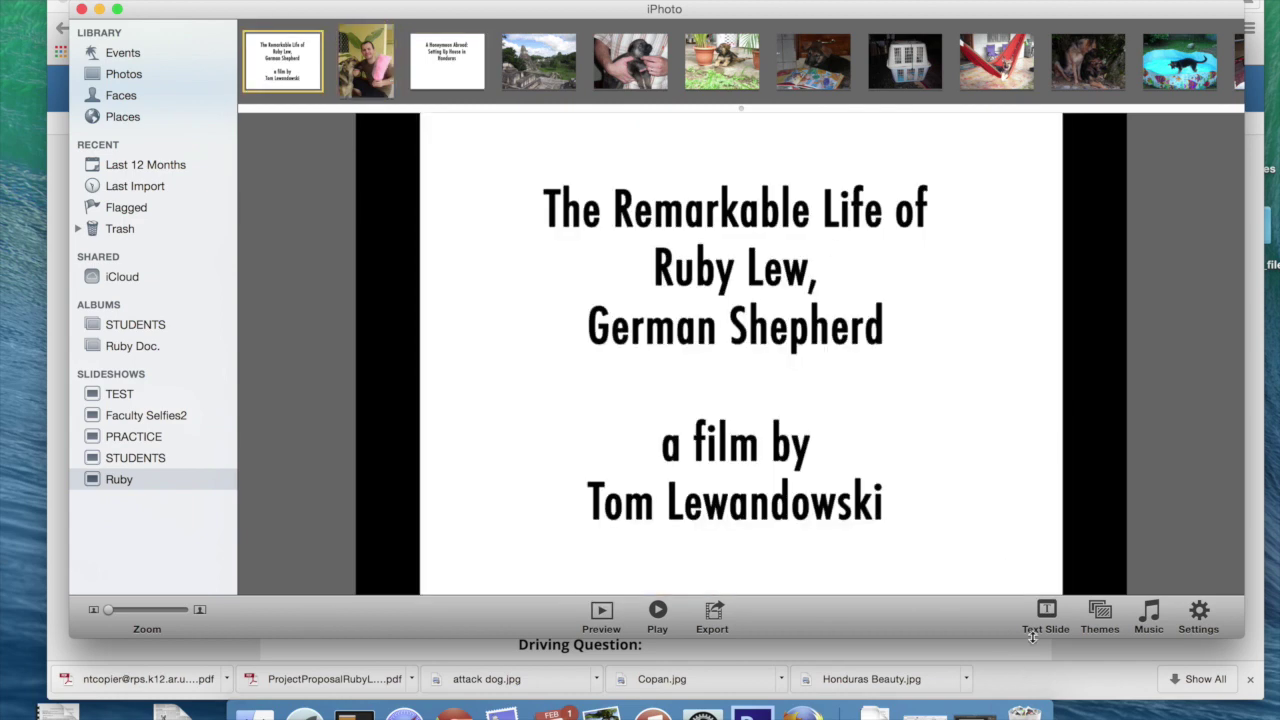
- Pick Classic from the slideshow themes and apply it to Ruby
click(1100, 618)
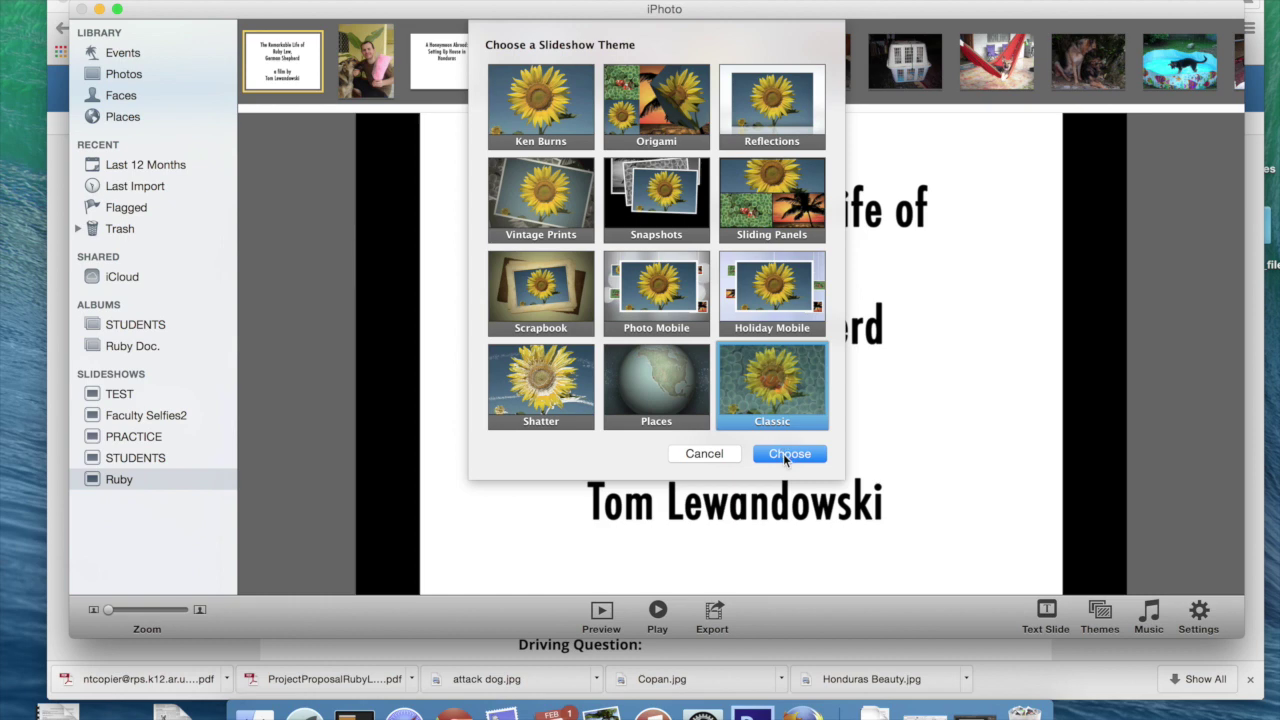
click(783, 453)
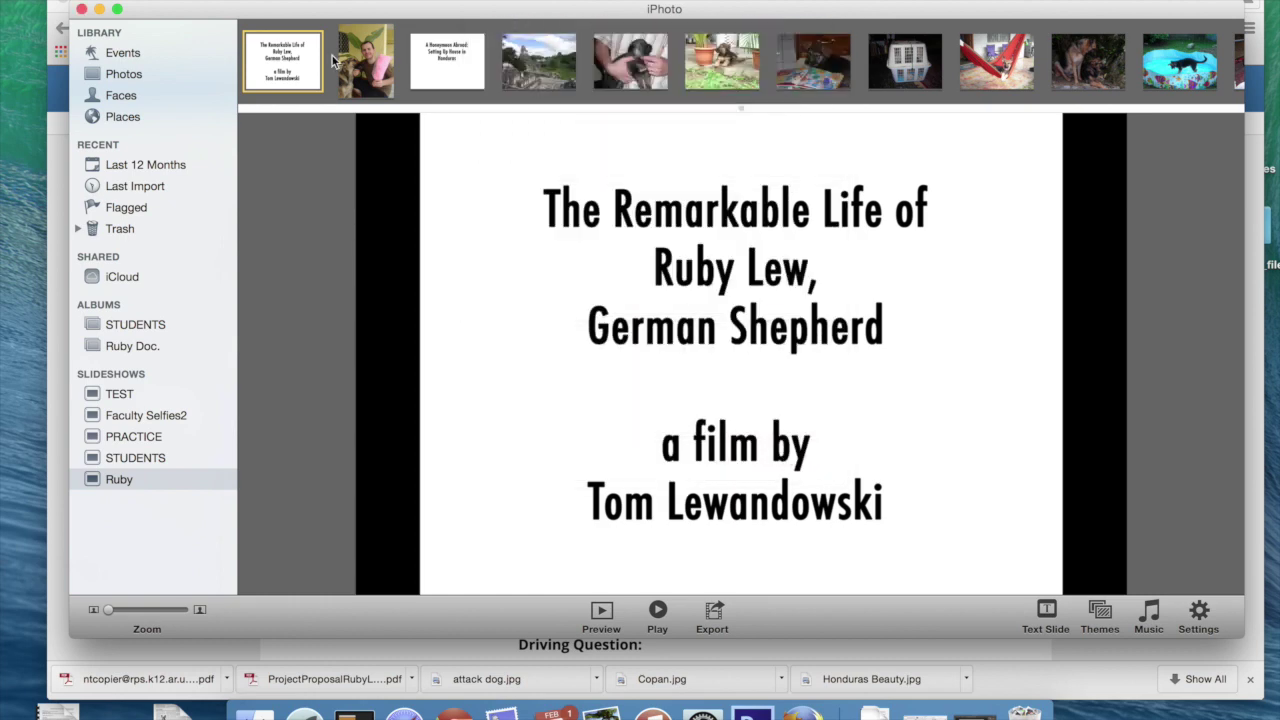
click(364, 70)
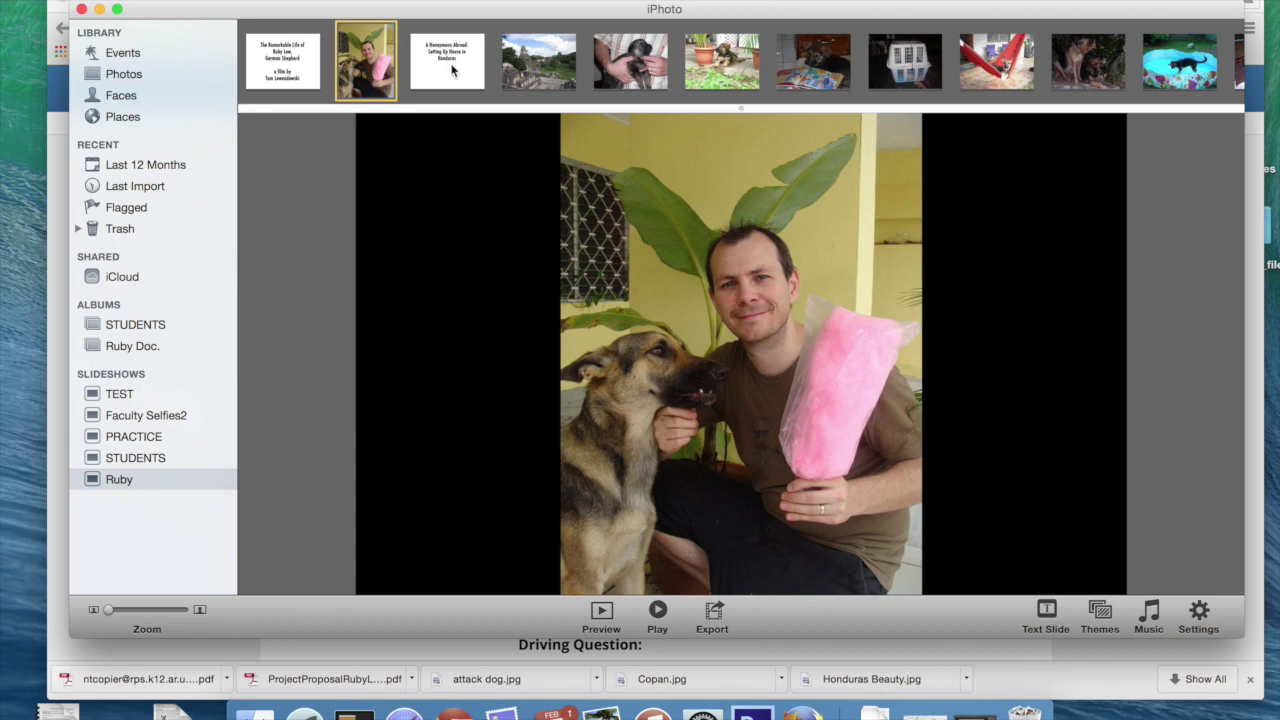
click(289, 62)
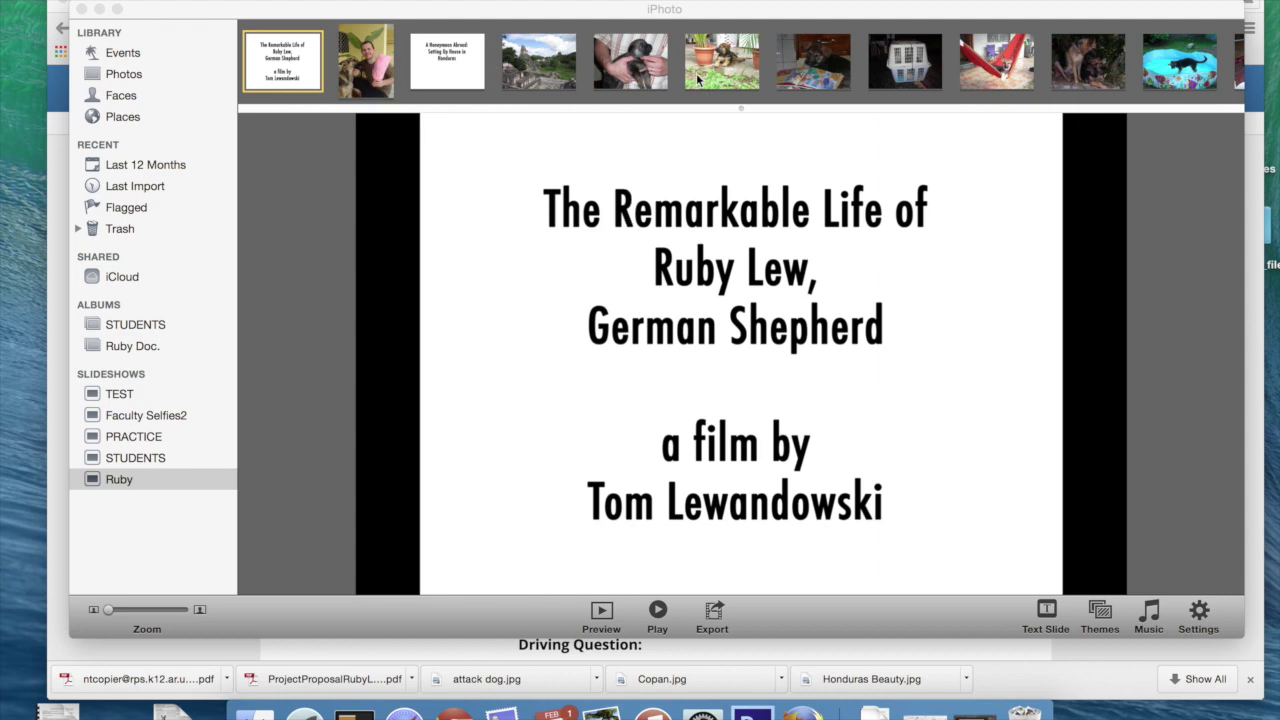
scroll(696, 73, right, 10)
- Compare the plain Central America map slide with the orange-arrow map slide
scroll(696, 75, right, 10)
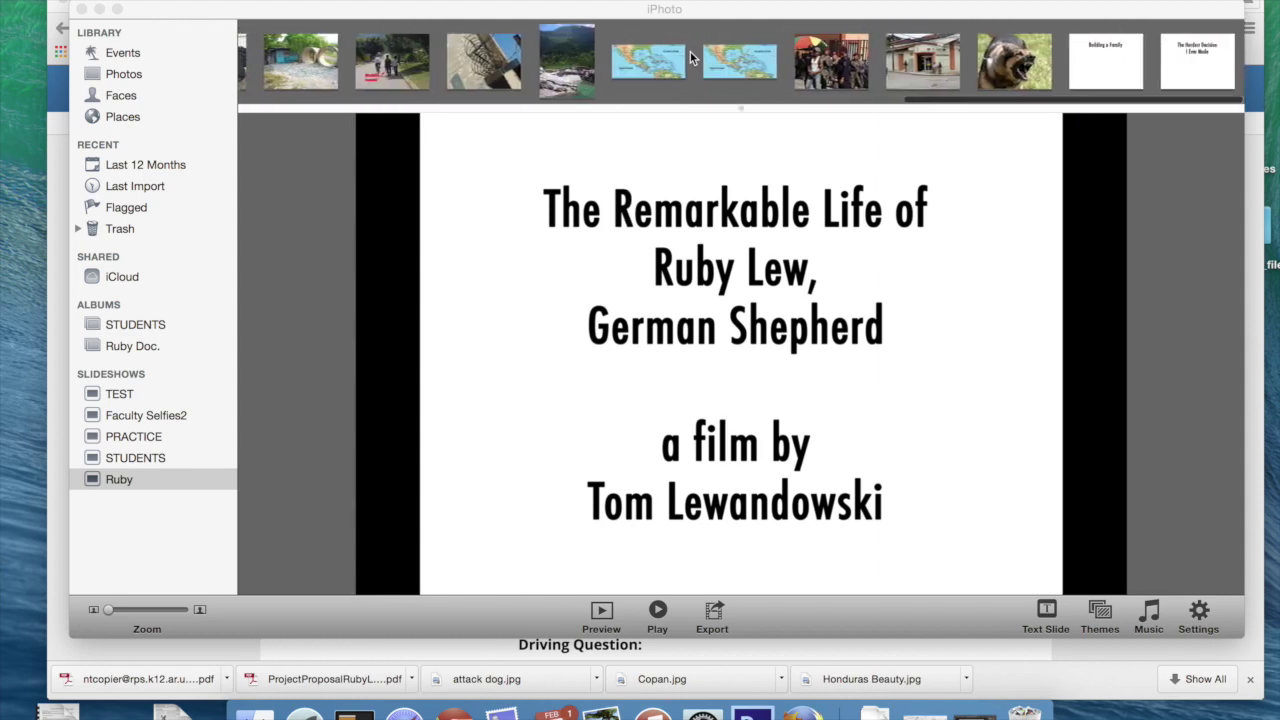
click(652, 62)
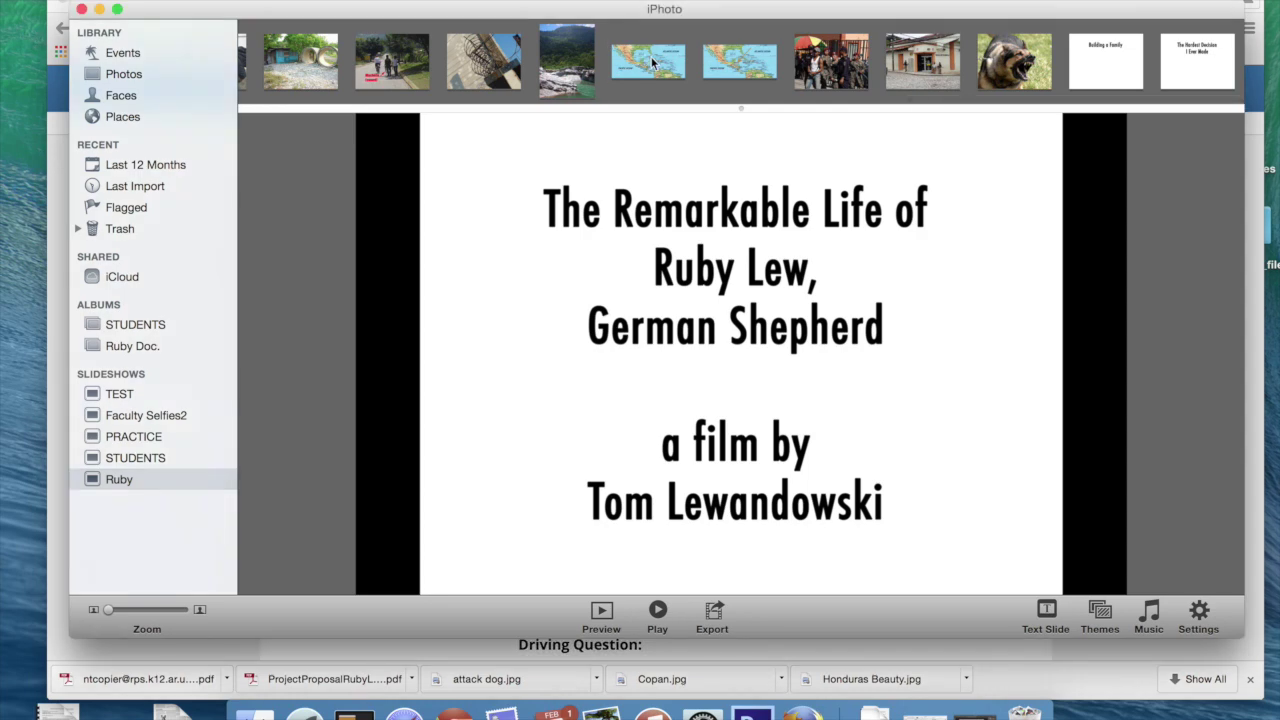
click(652, 62)
key(Right)
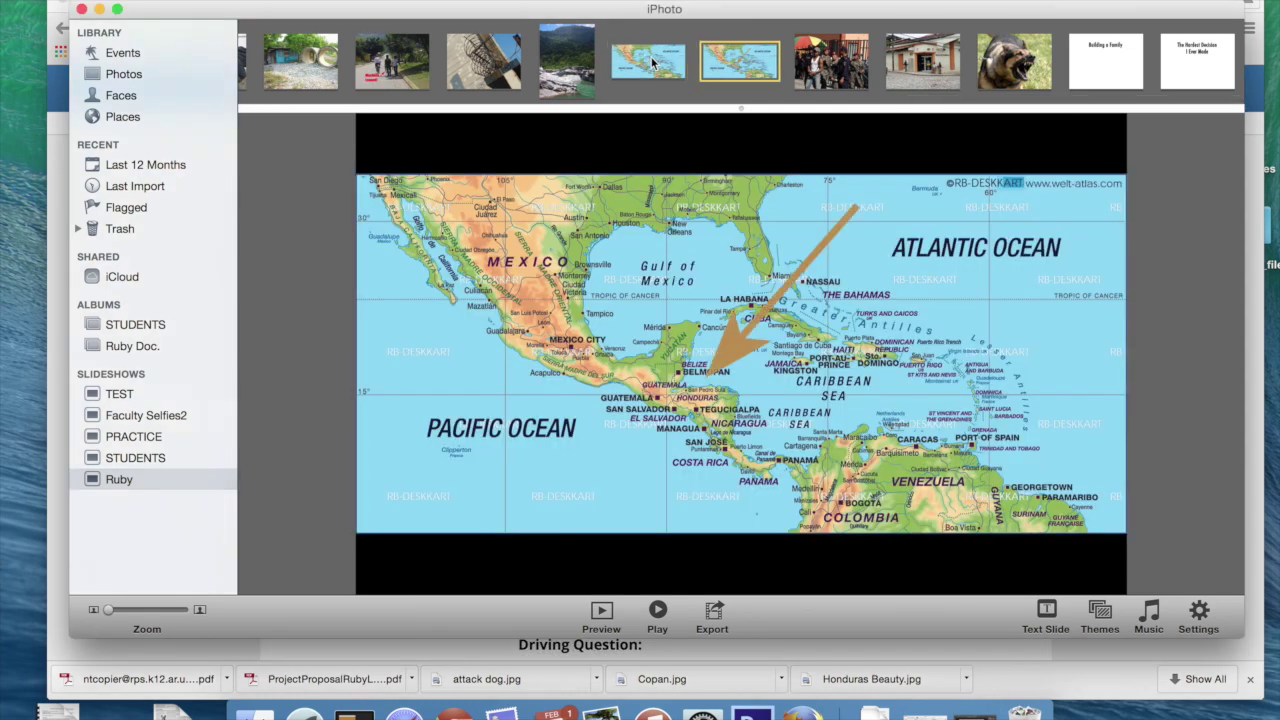
key(Left)
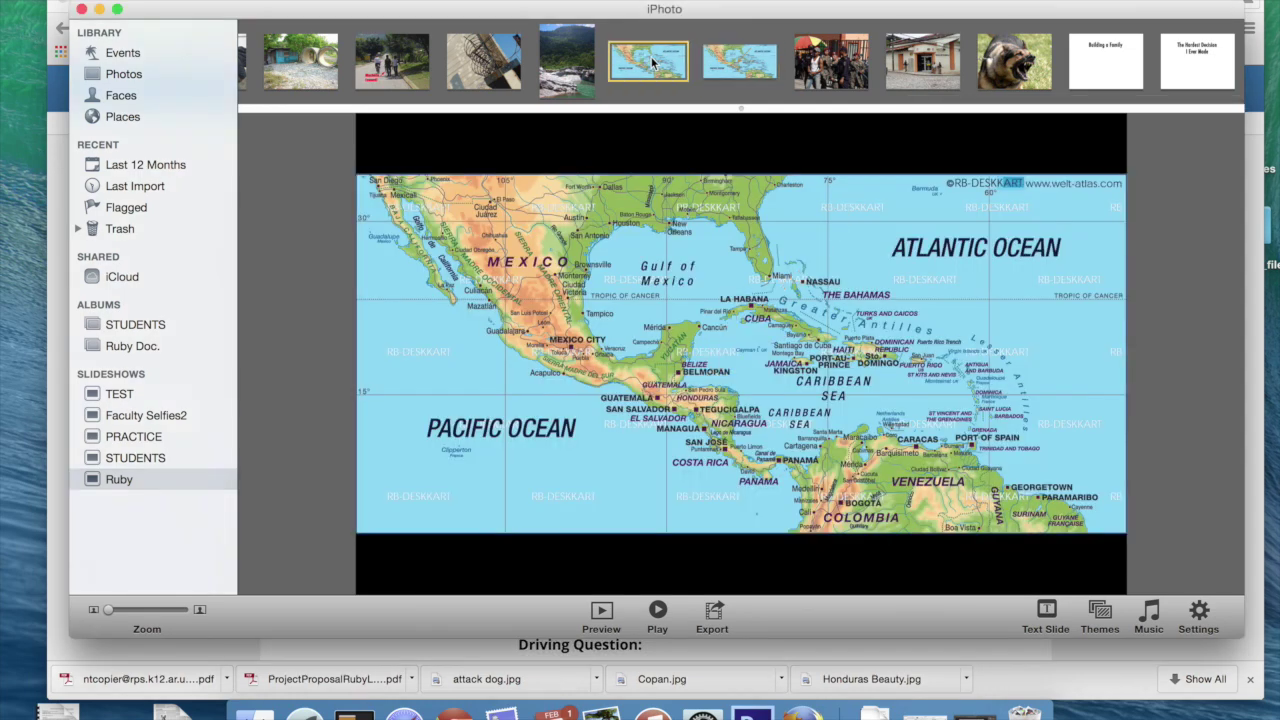
key(Right)
key(Left)
key(Right)
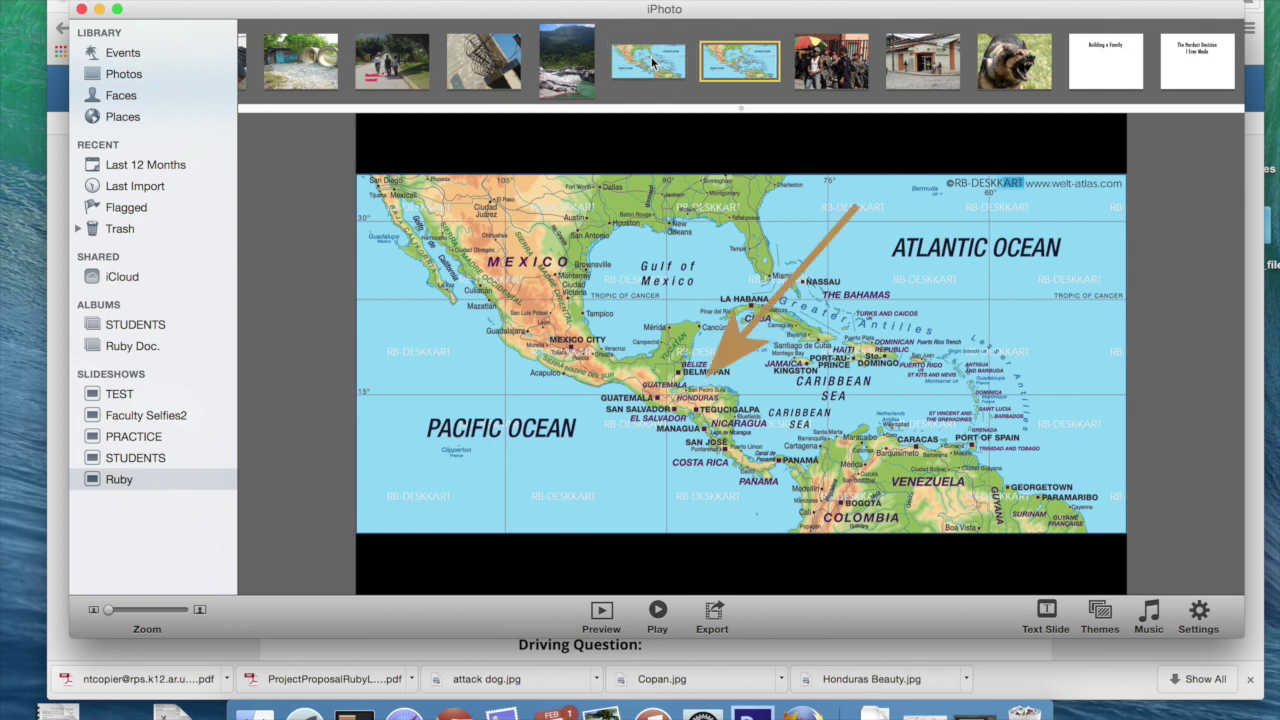
key(Left)
key(Right)
key(Left)
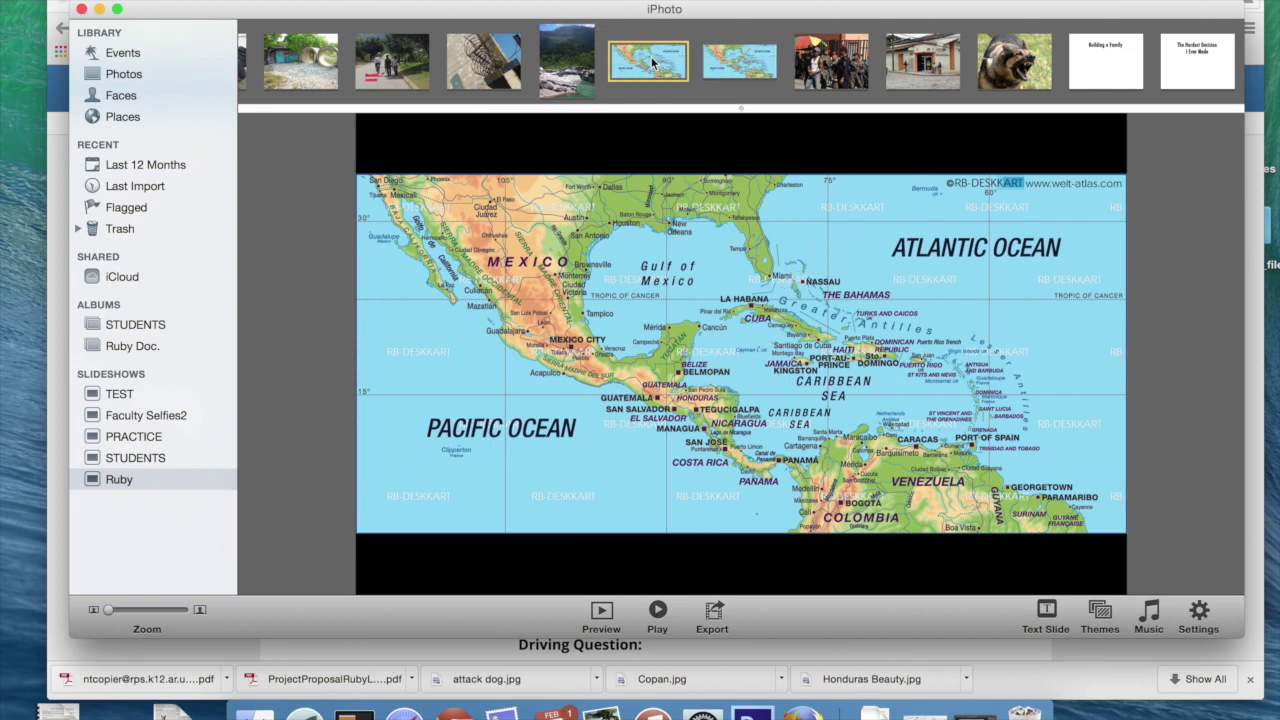
key(Right)
key(Left)
key(Right)
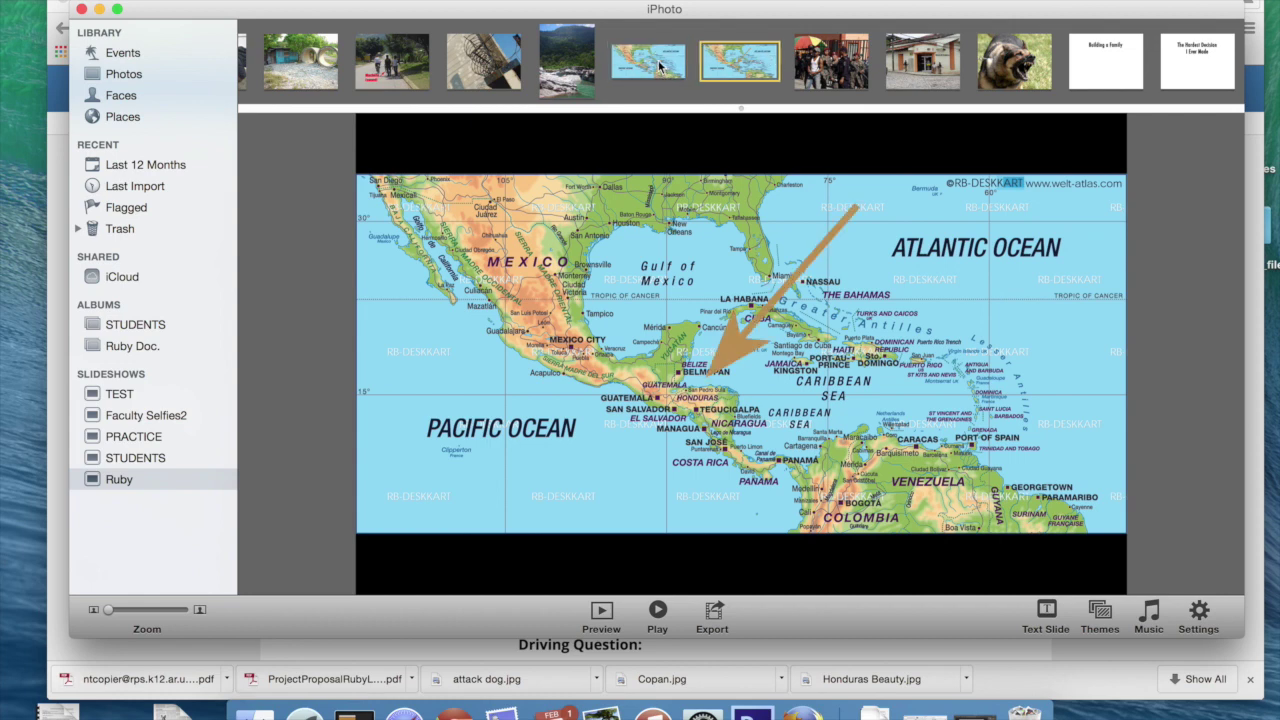
- From the plain map, advance past the arrow map and soldiers photo to the bank building
click(660, 66)
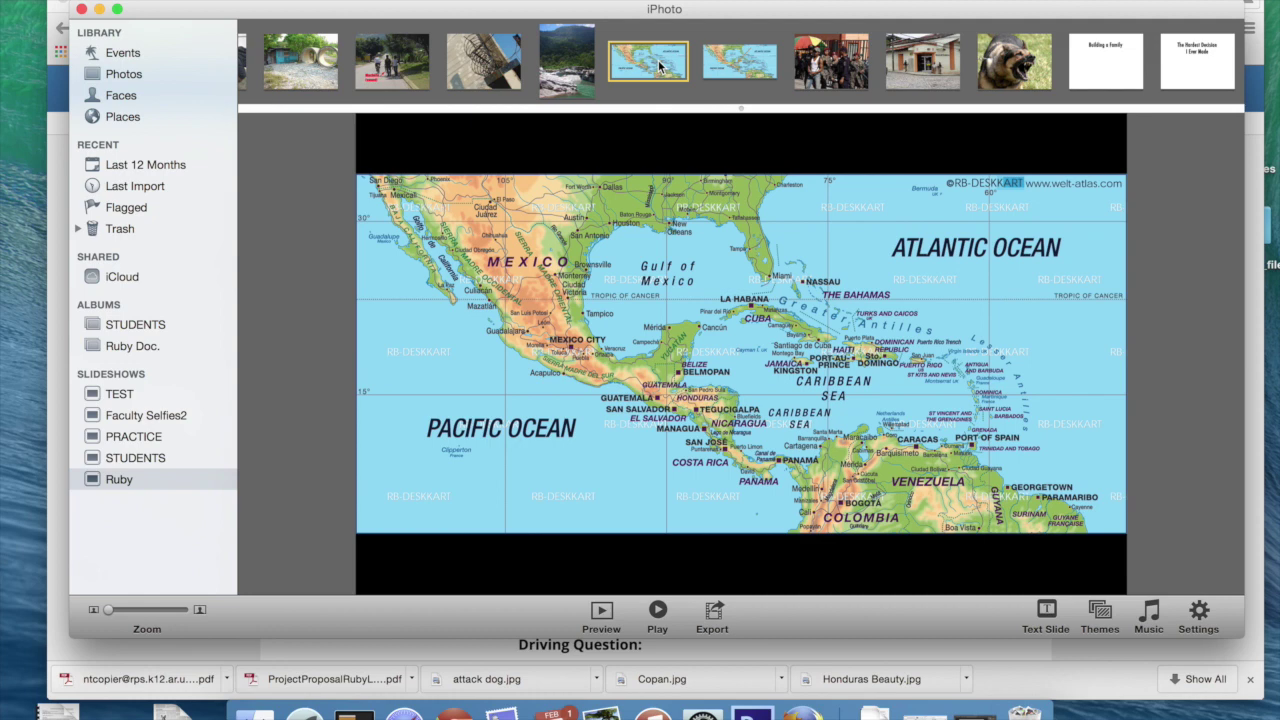
key(Right)
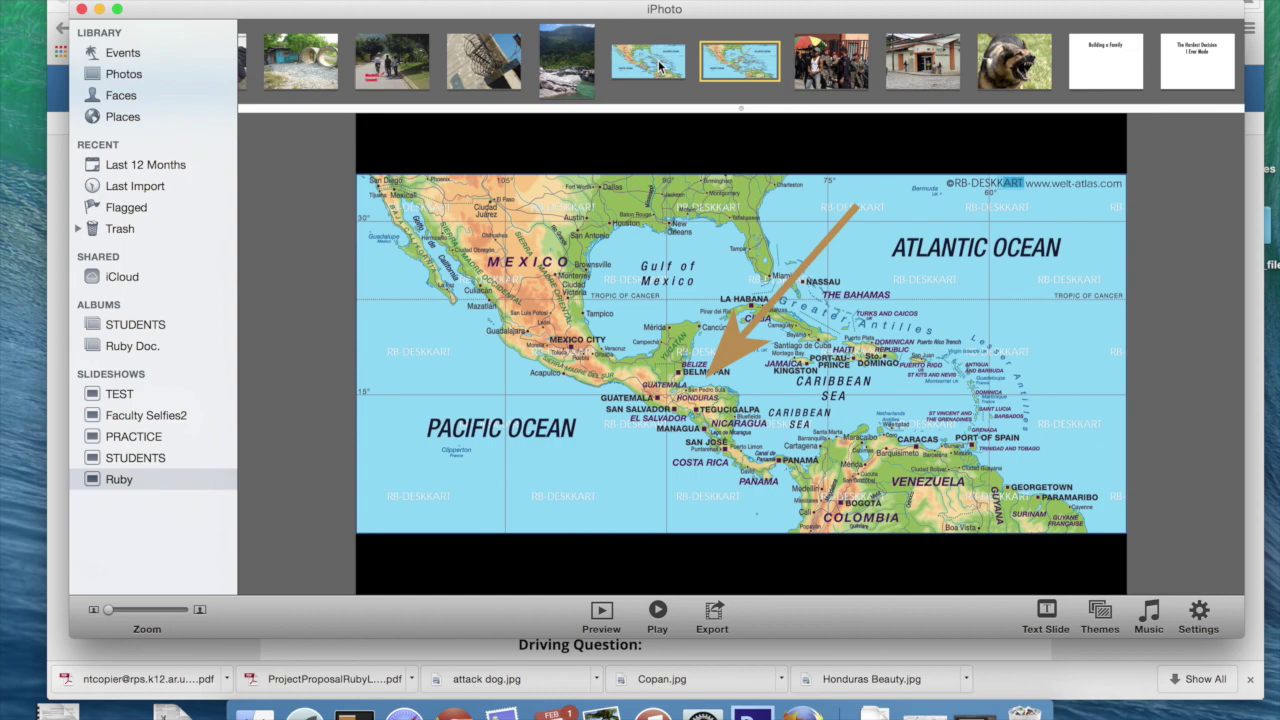
key(Right)
key(Right)
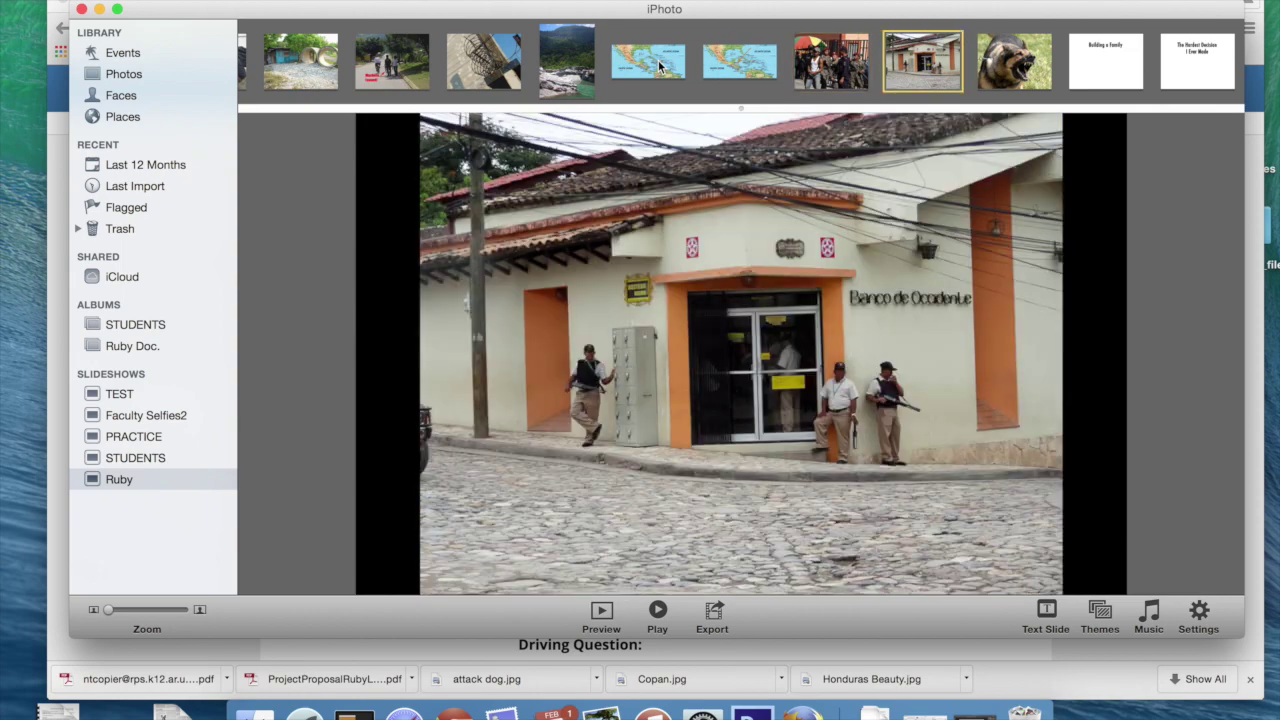
key(Right)
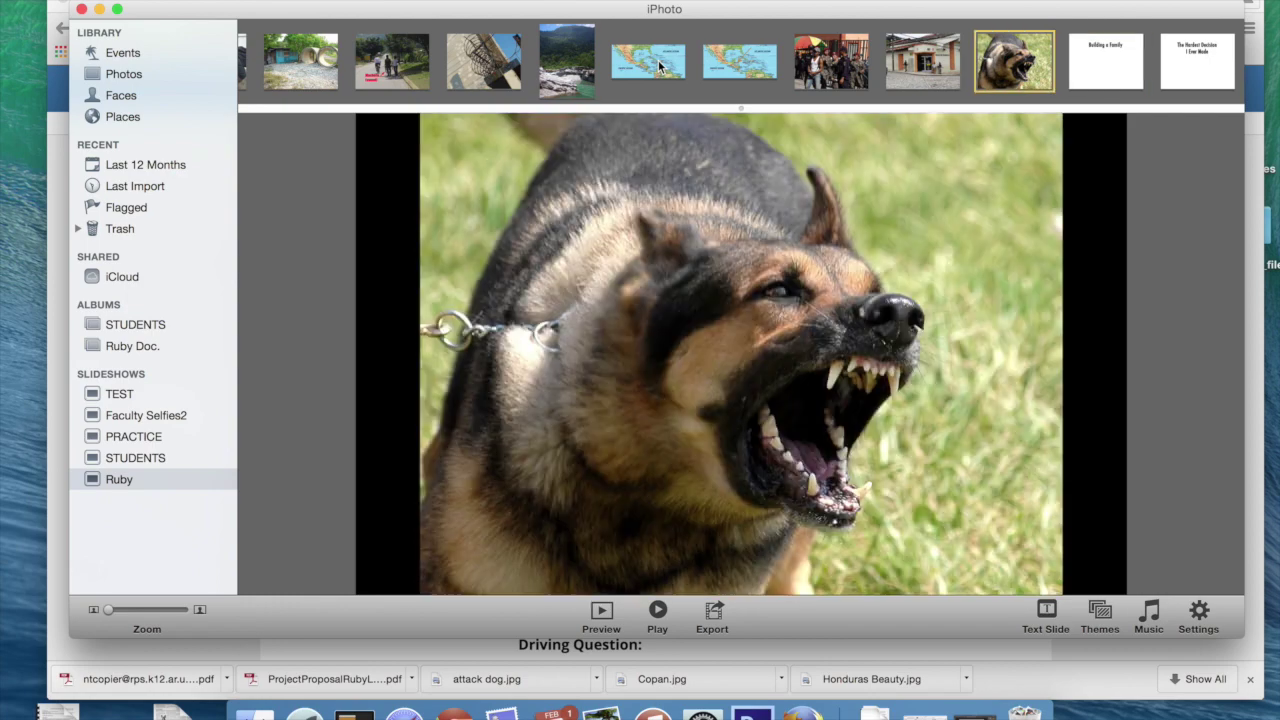
- Step back past the barbed-wire, machete street, pink house and man-with-tree photos toward the start
key(Left)
key(Left)
key(Left)
key(Left)
key(Left)
key(Left)
key(Left)
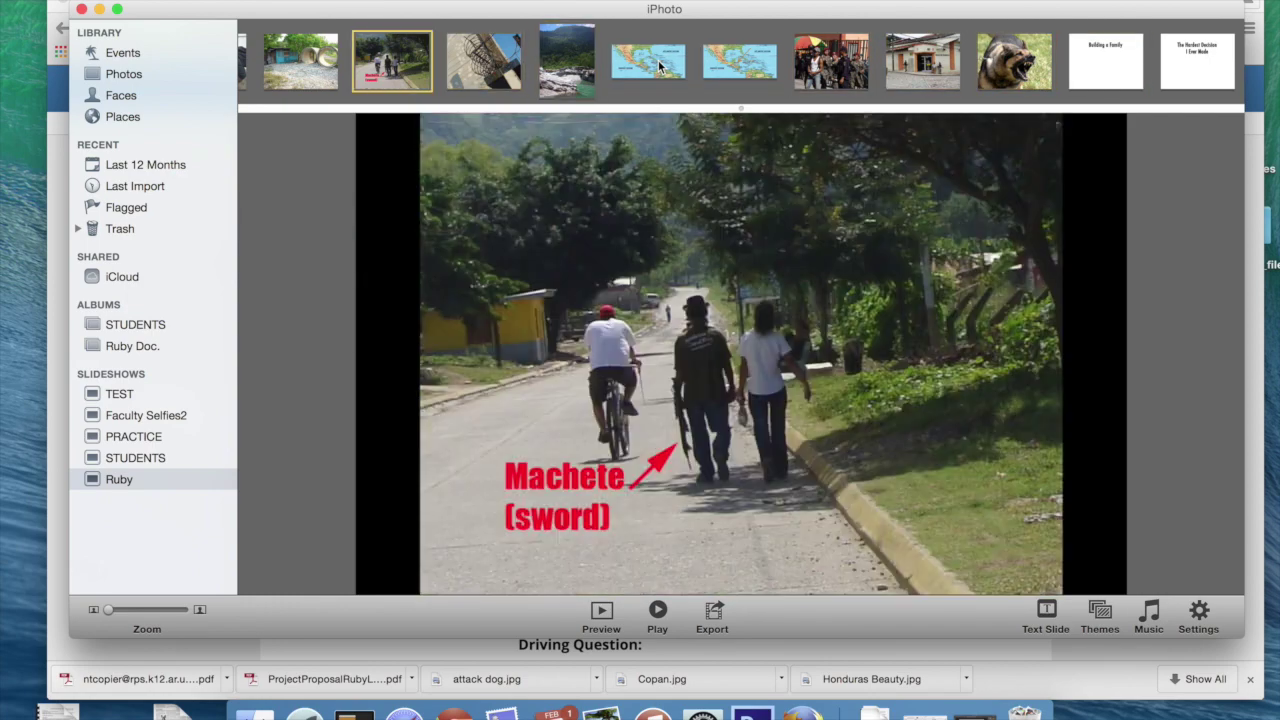
key(Left)
key(Left)
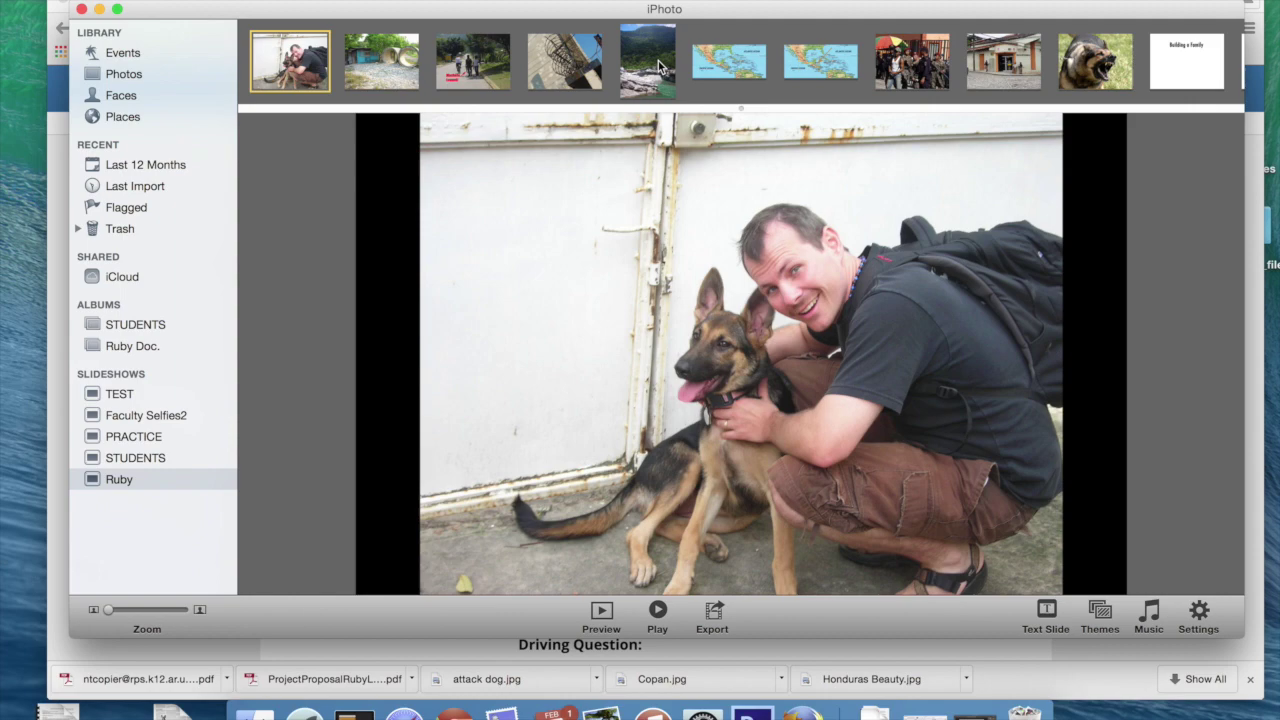
key(Left)
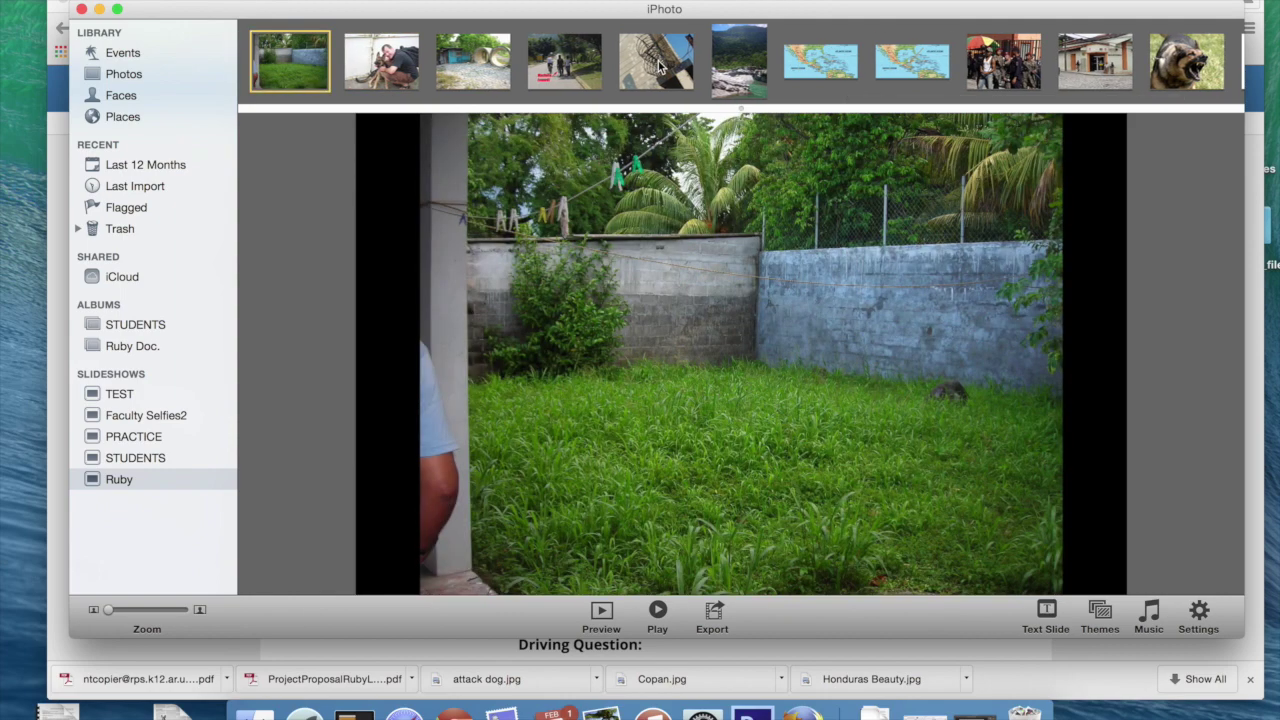
key(Right)
key(Left)
key(Left)
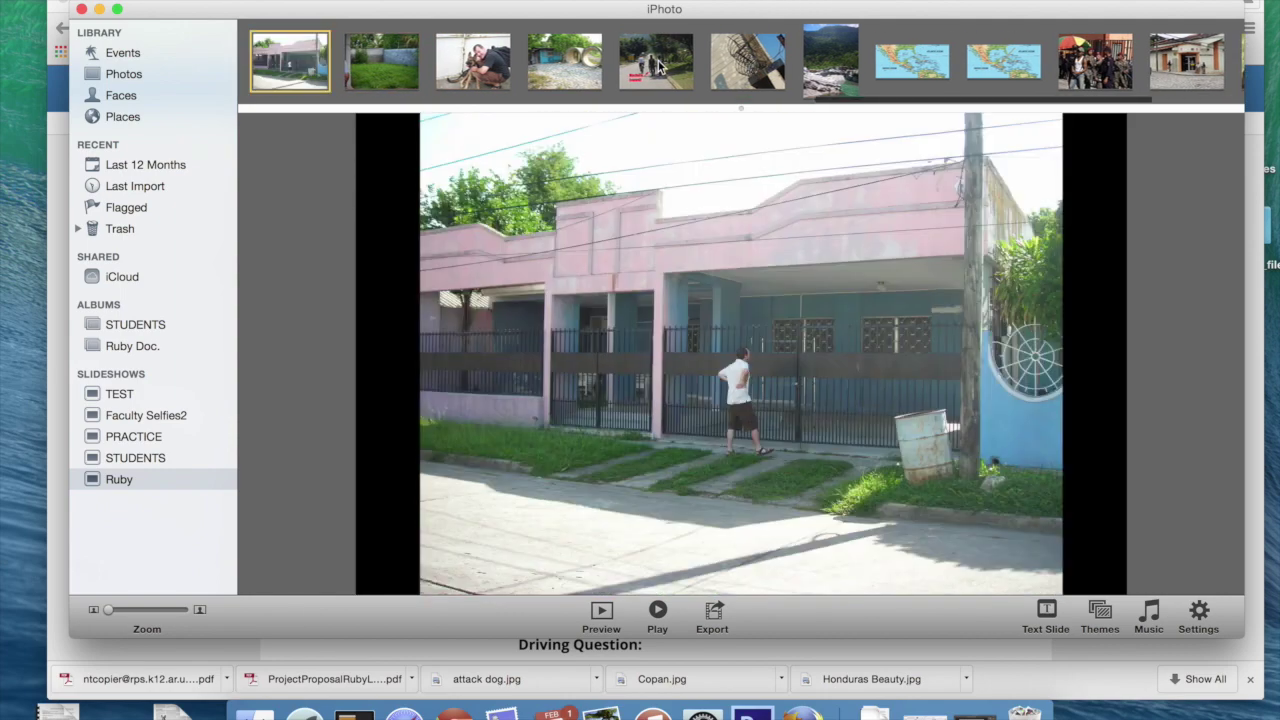
key(Right)
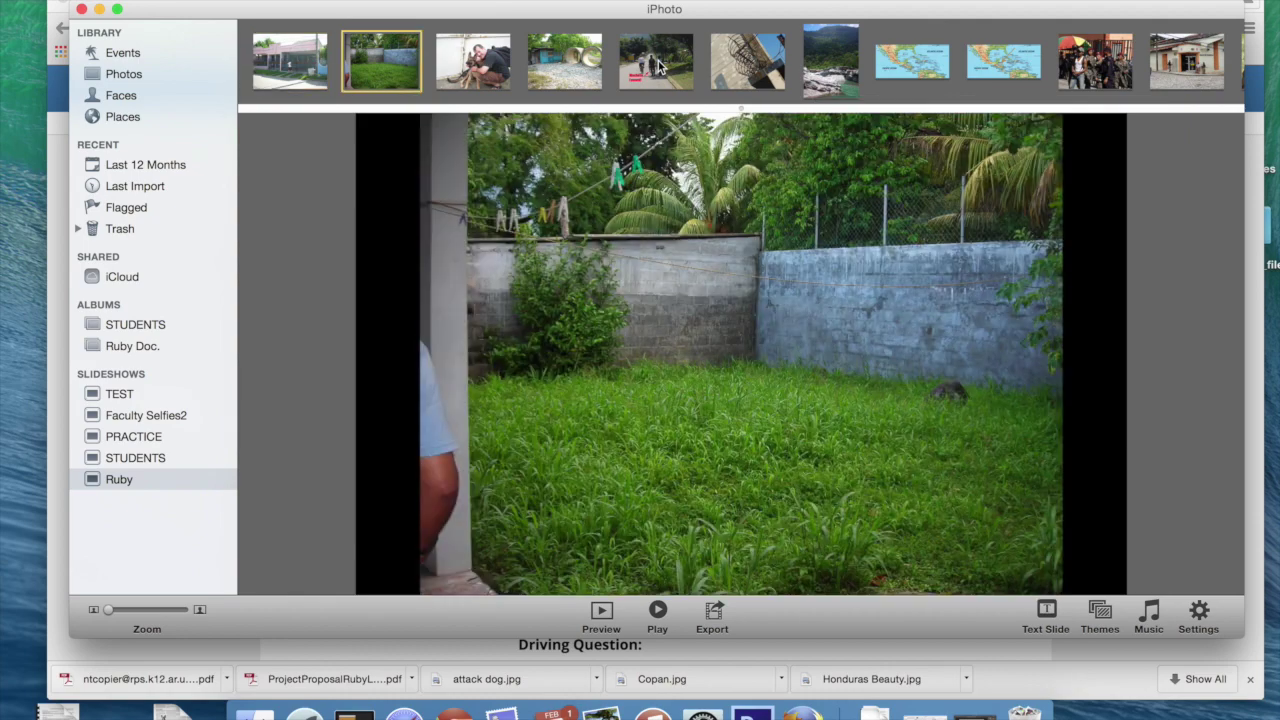
key(Left)
key(Left)
key(Left)
key(Left)
key(Right)
key(Left)
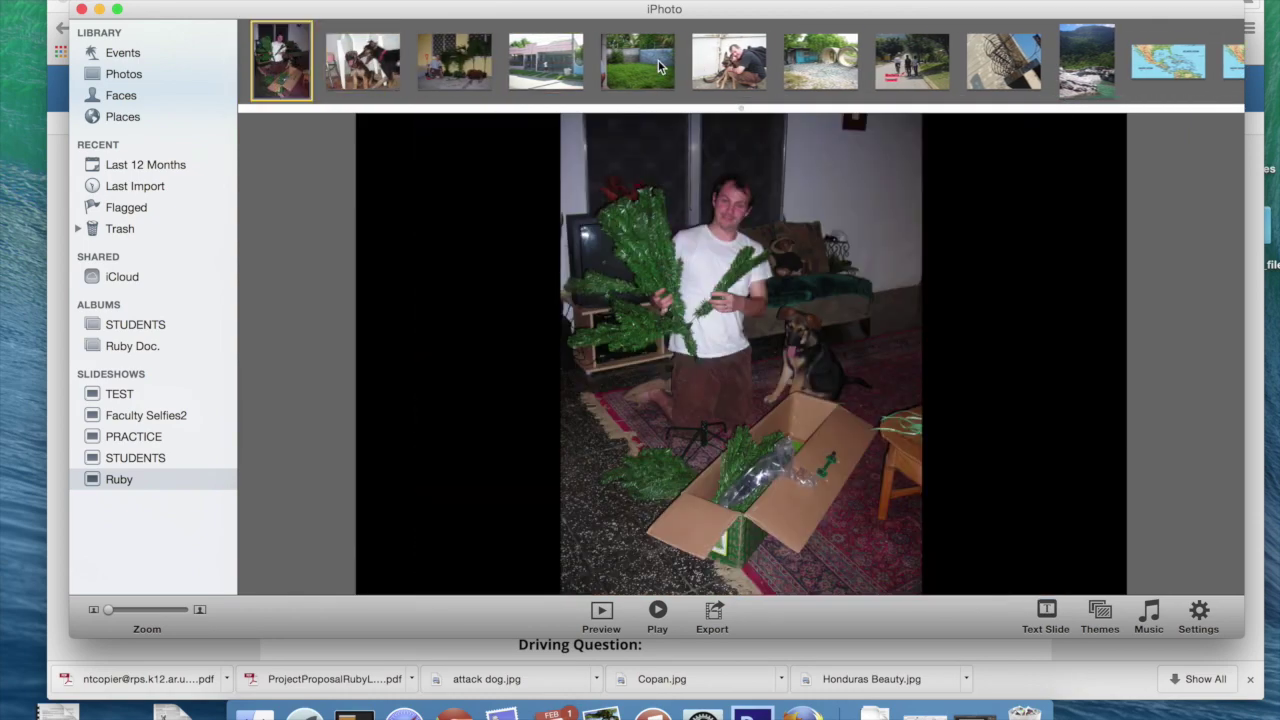
key(Left)
key(Left)
key(Left)
key(Left)
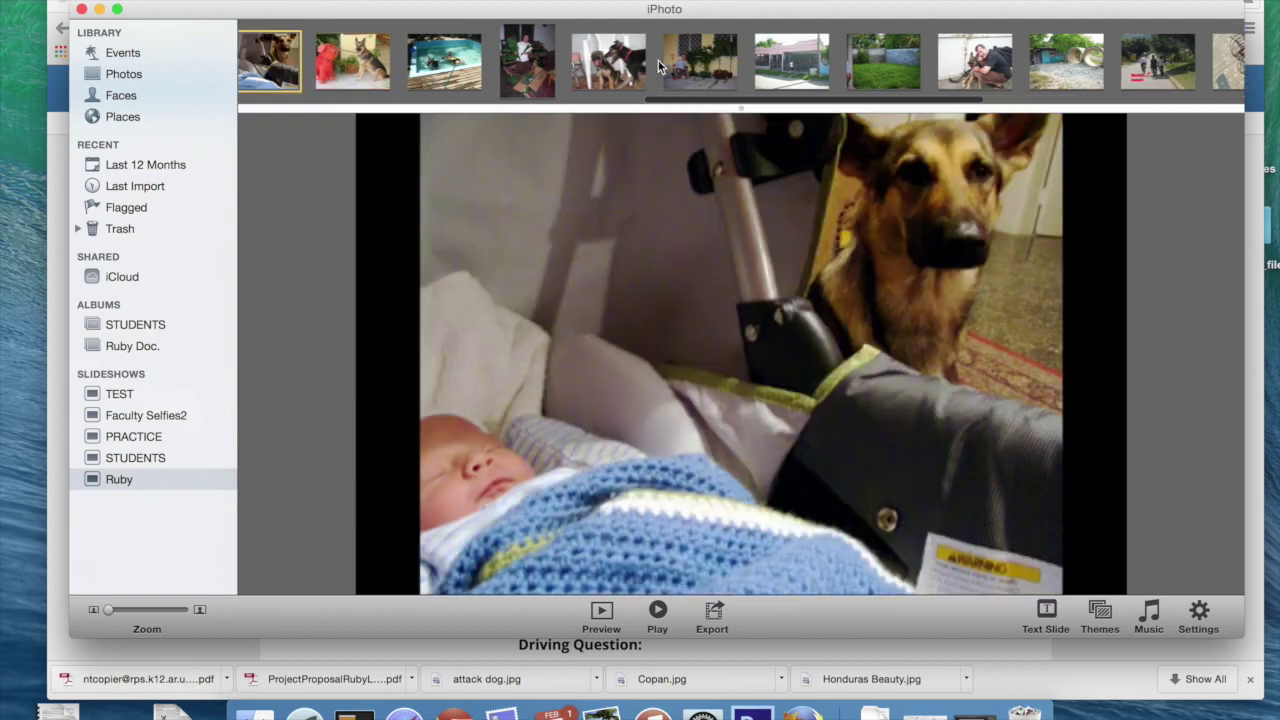
key(Left)
key(Left)
key(Left)
key(Left)
key(Left)
key(Left)
key(Left)
key(Left)
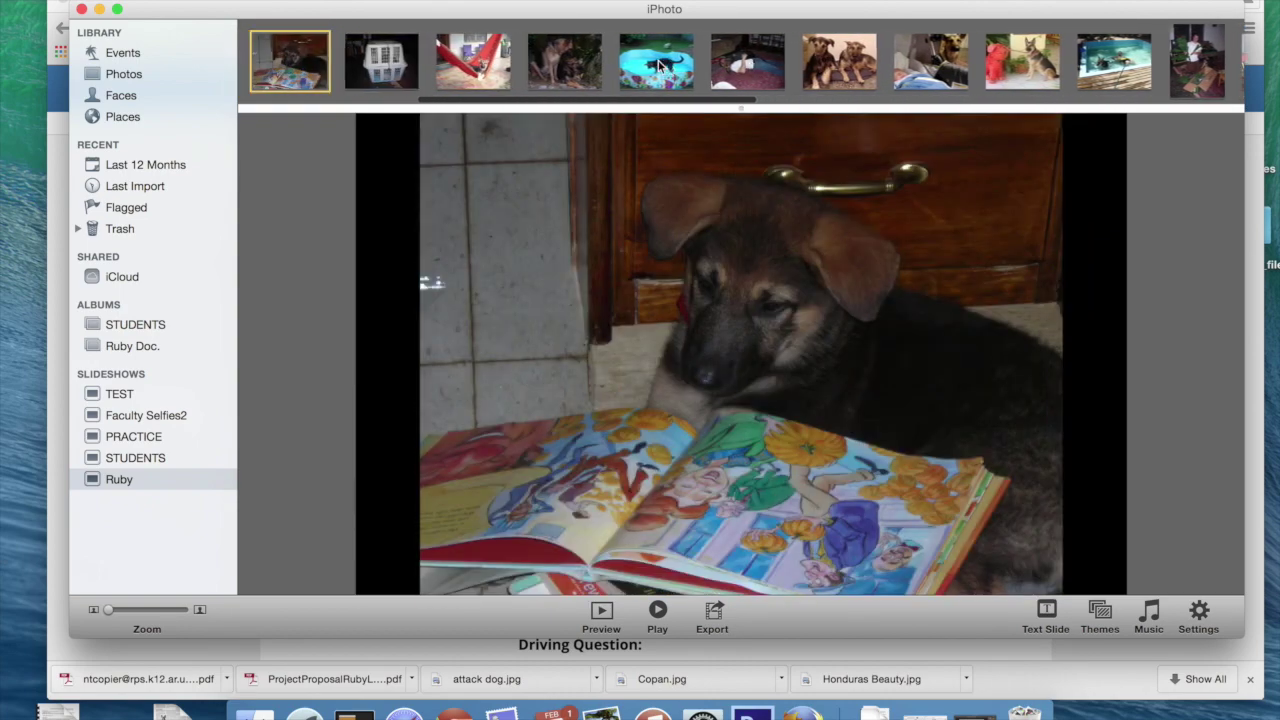
key(Left)
key(Left)
key(Left)
key(Left)
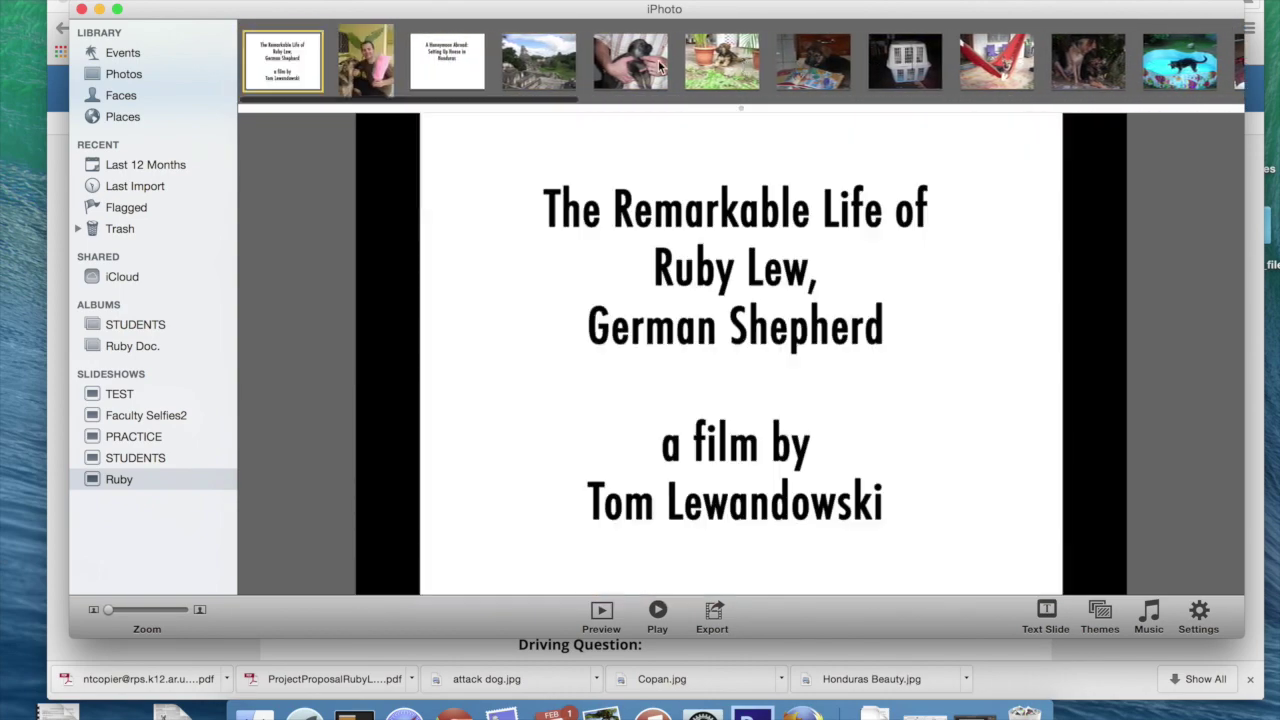
- Check the title slide and man-with-dog photo, then select the puppy among potted plants slide
key(Right)
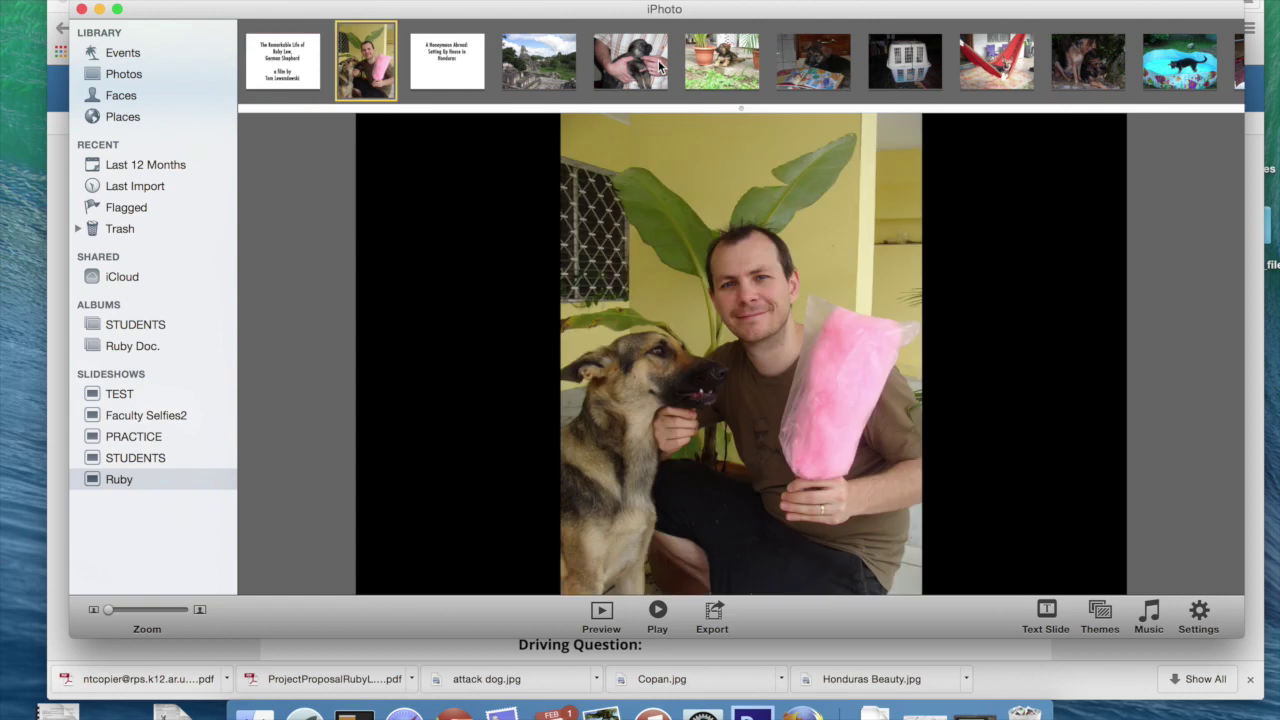
key(Right)
key(Right)
key(Left)
key(Left)
key(Left)
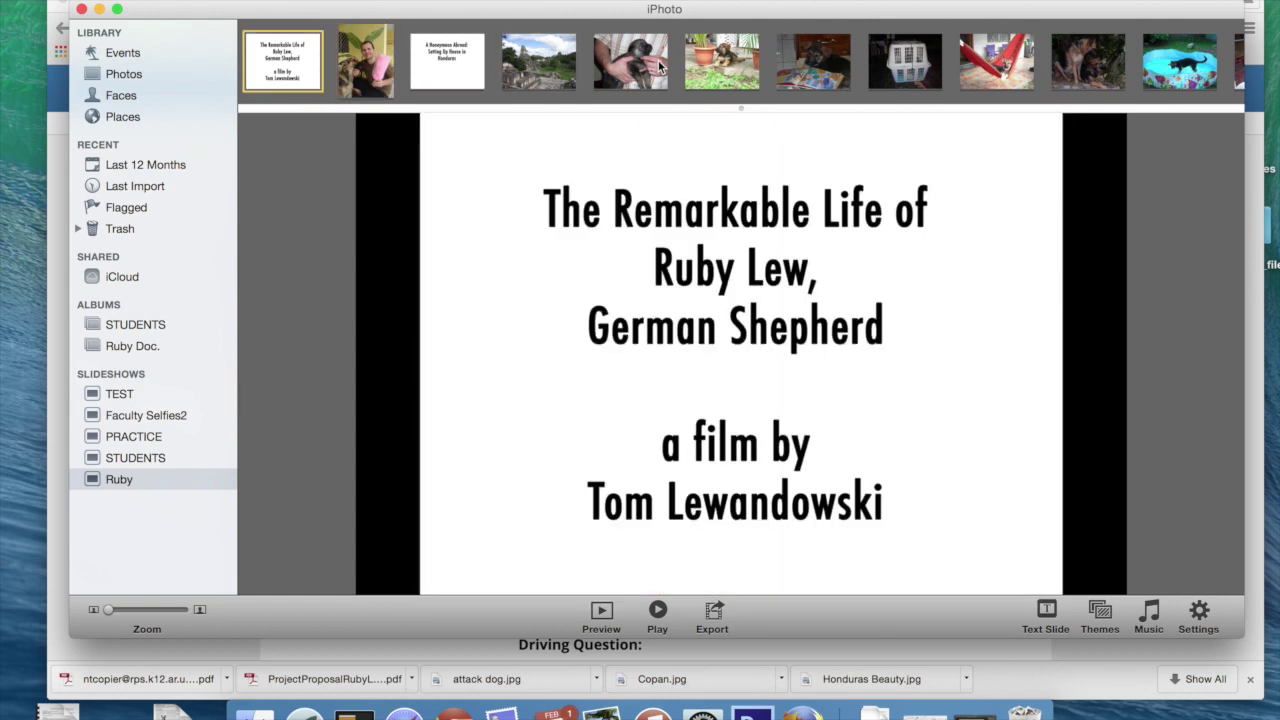
key(Right)
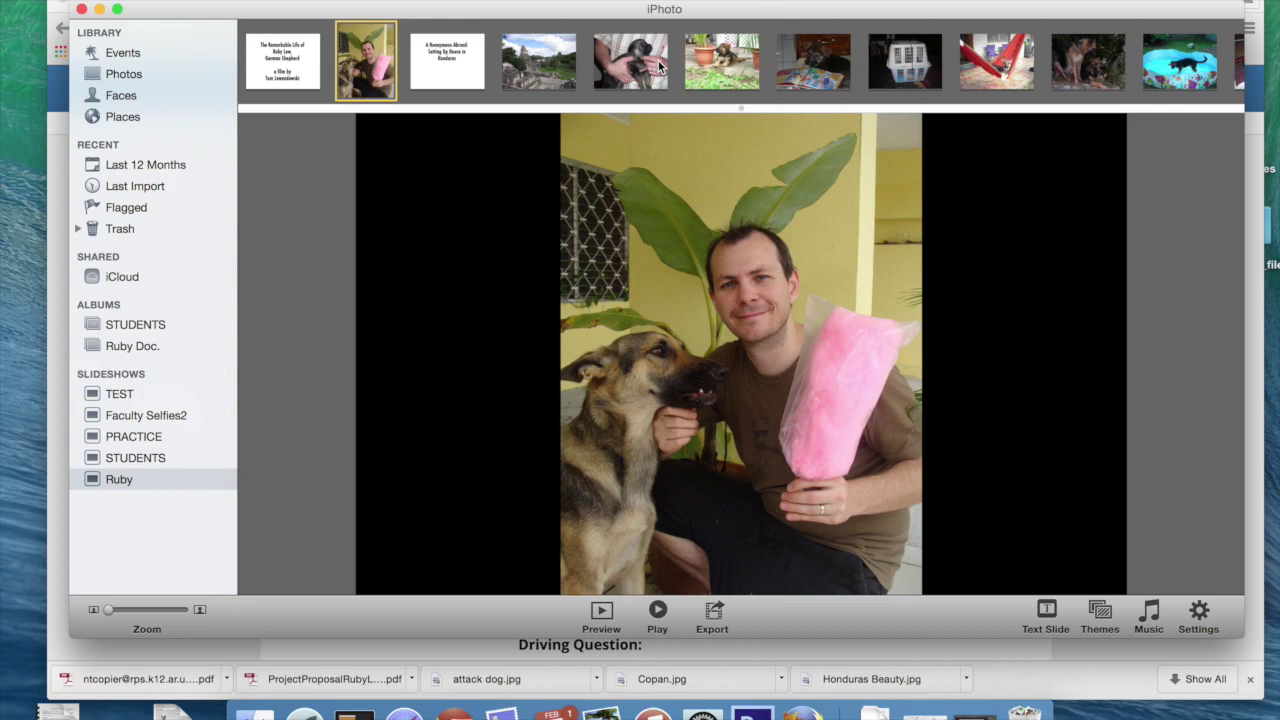
click(640, 56)
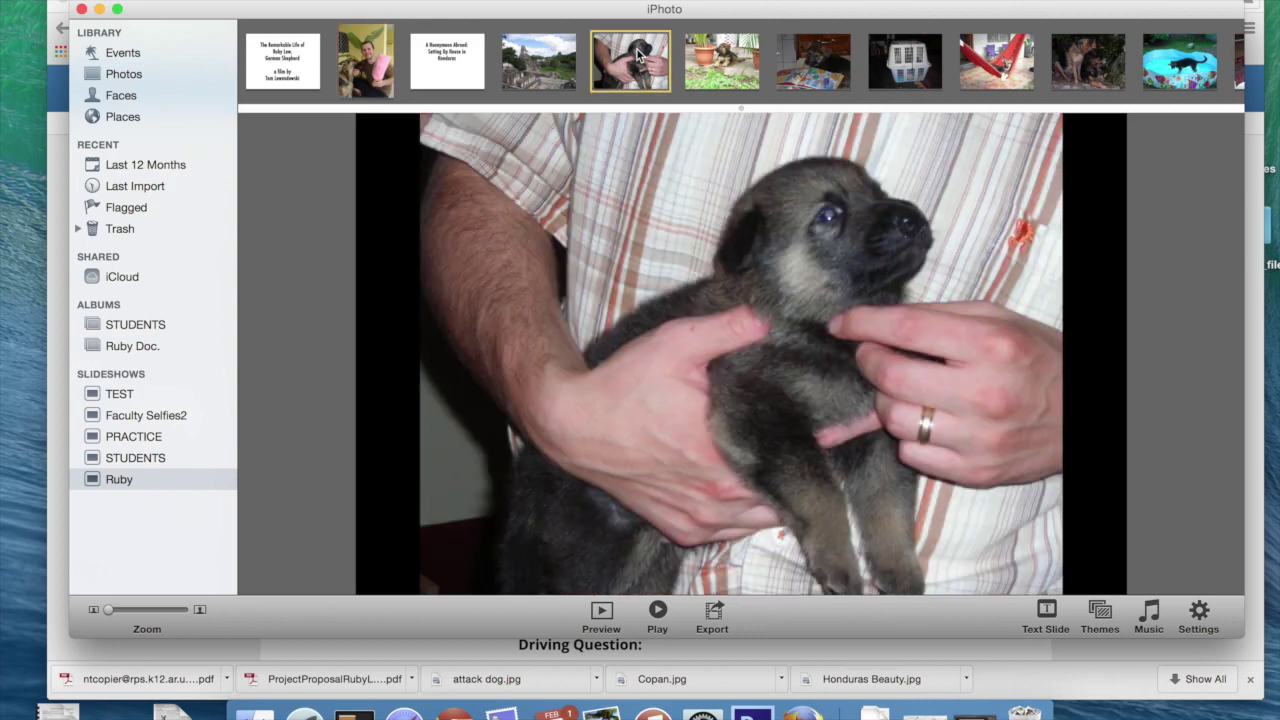
click(721, 60)
click(645, 64)
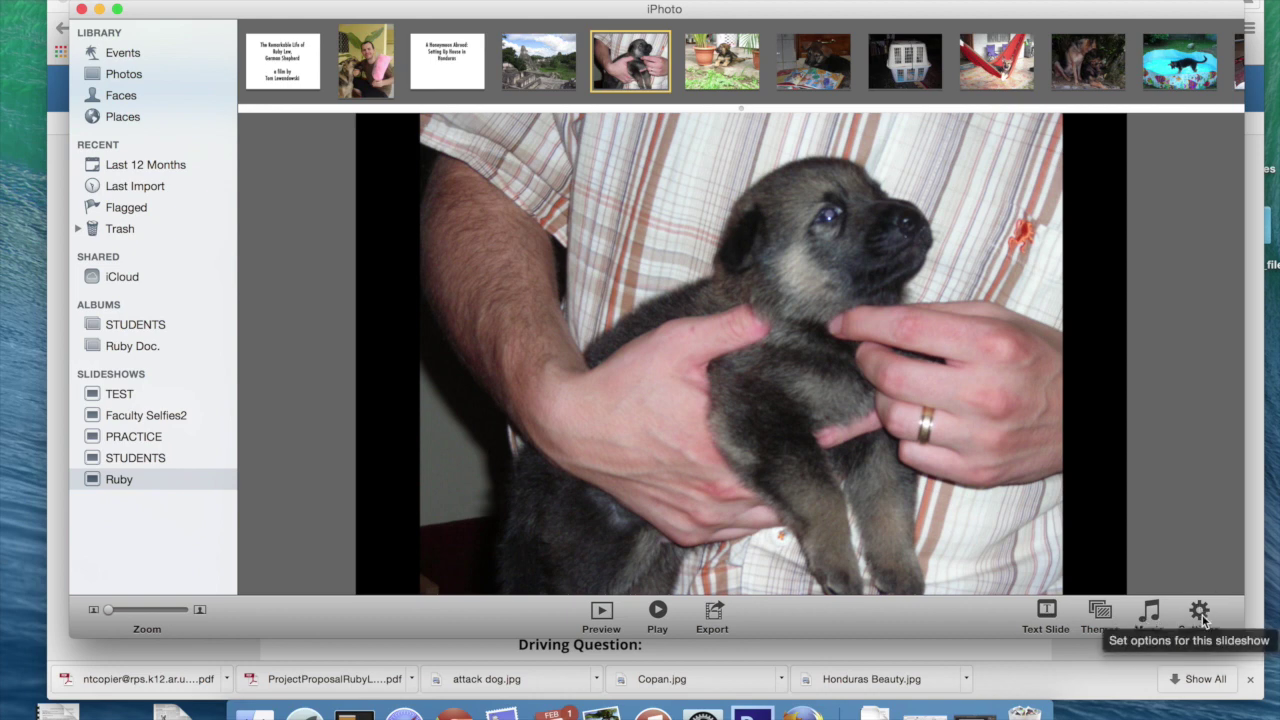
click(720, 64)
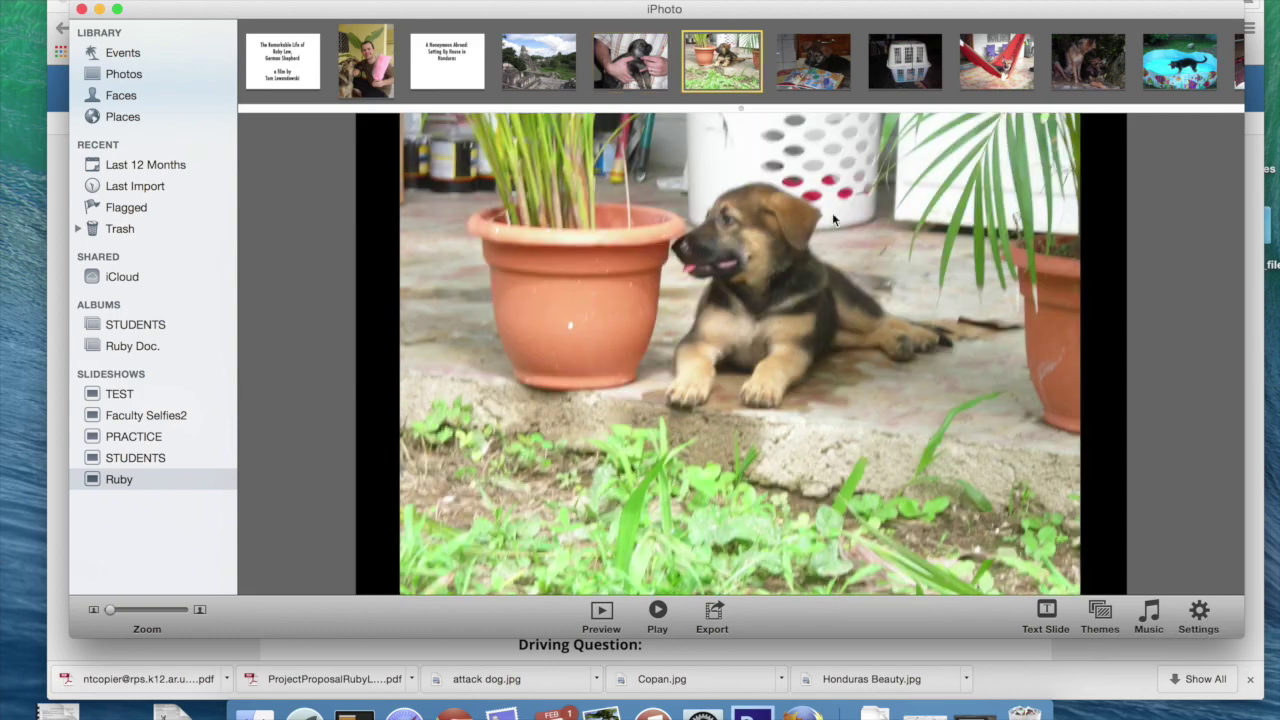
- Open the slideshow Settings on the This Slide tab
click(1201, 614)
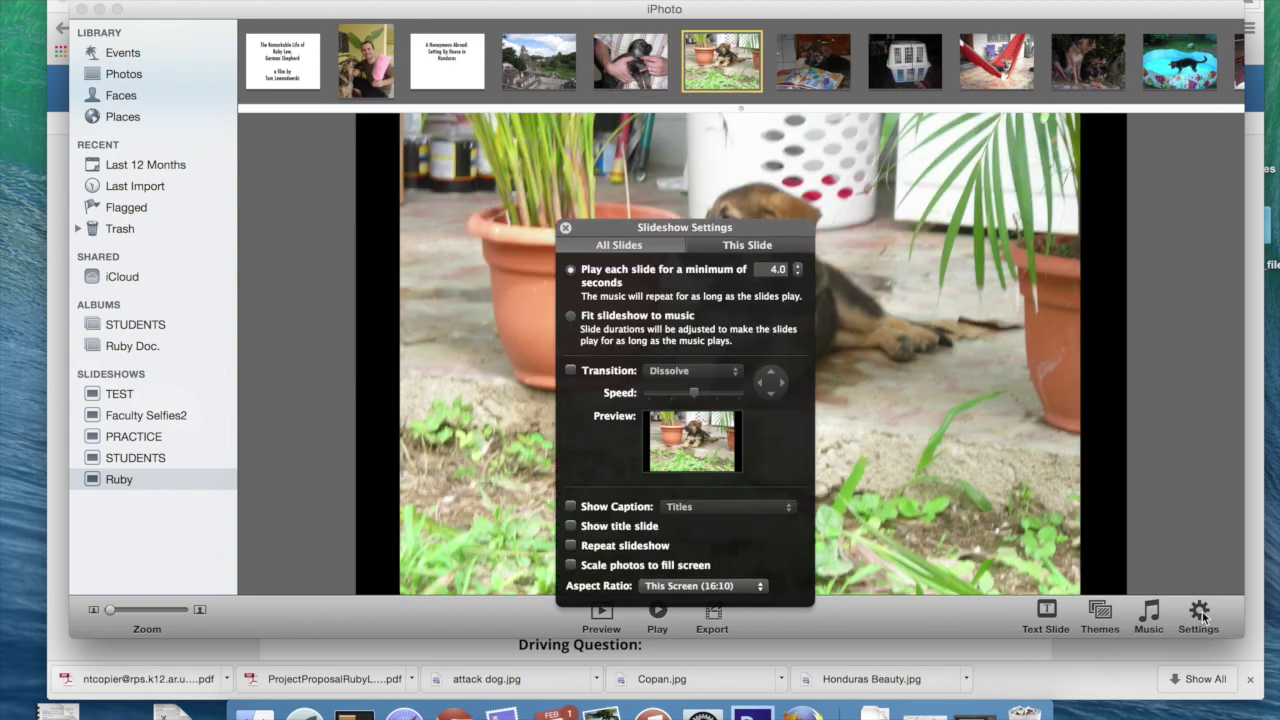
click(740, 248)
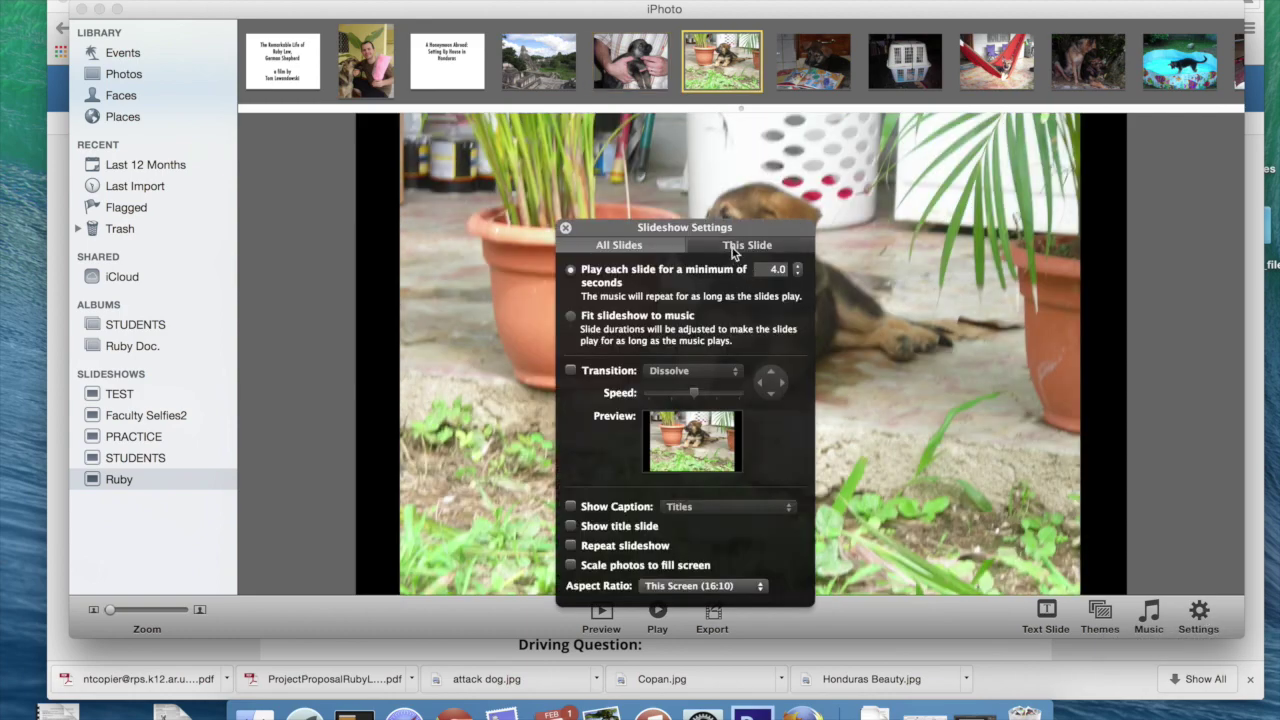
click(656, 247)
click(745, 249)
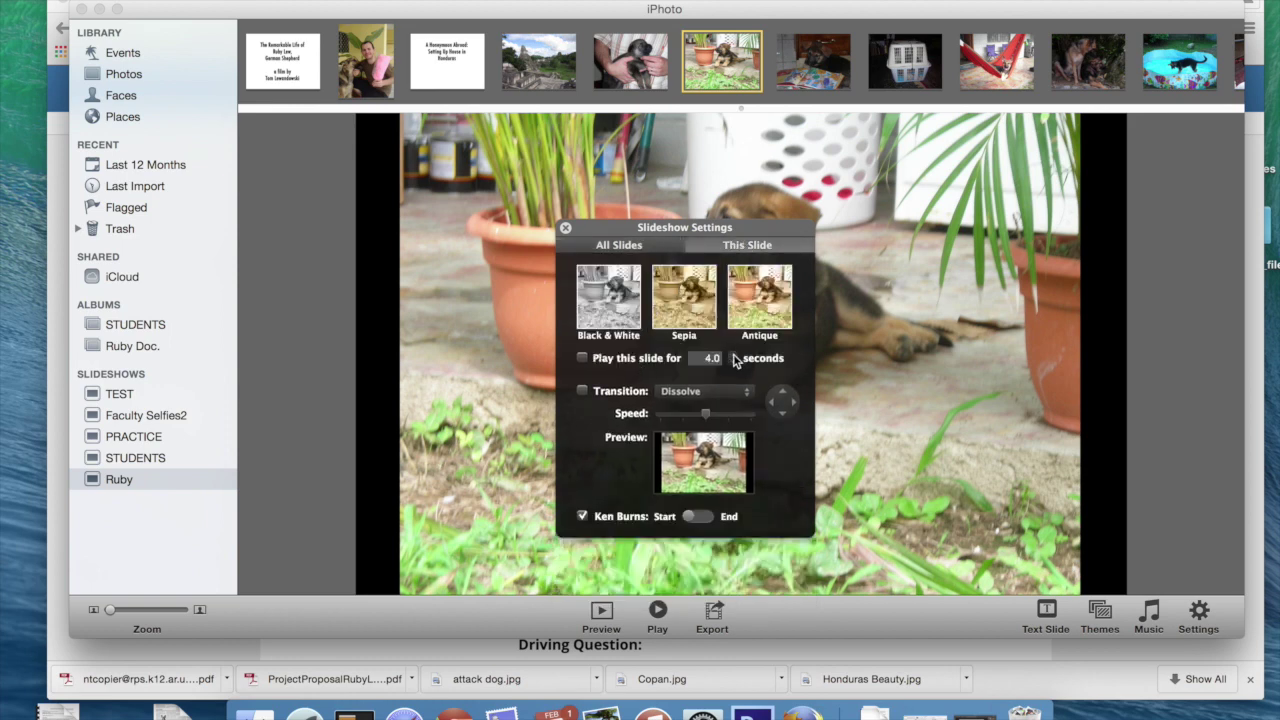
- Toggle Ken Burns off and back on for this slide, compare with All Slides, then close Settings
click(582, 516)
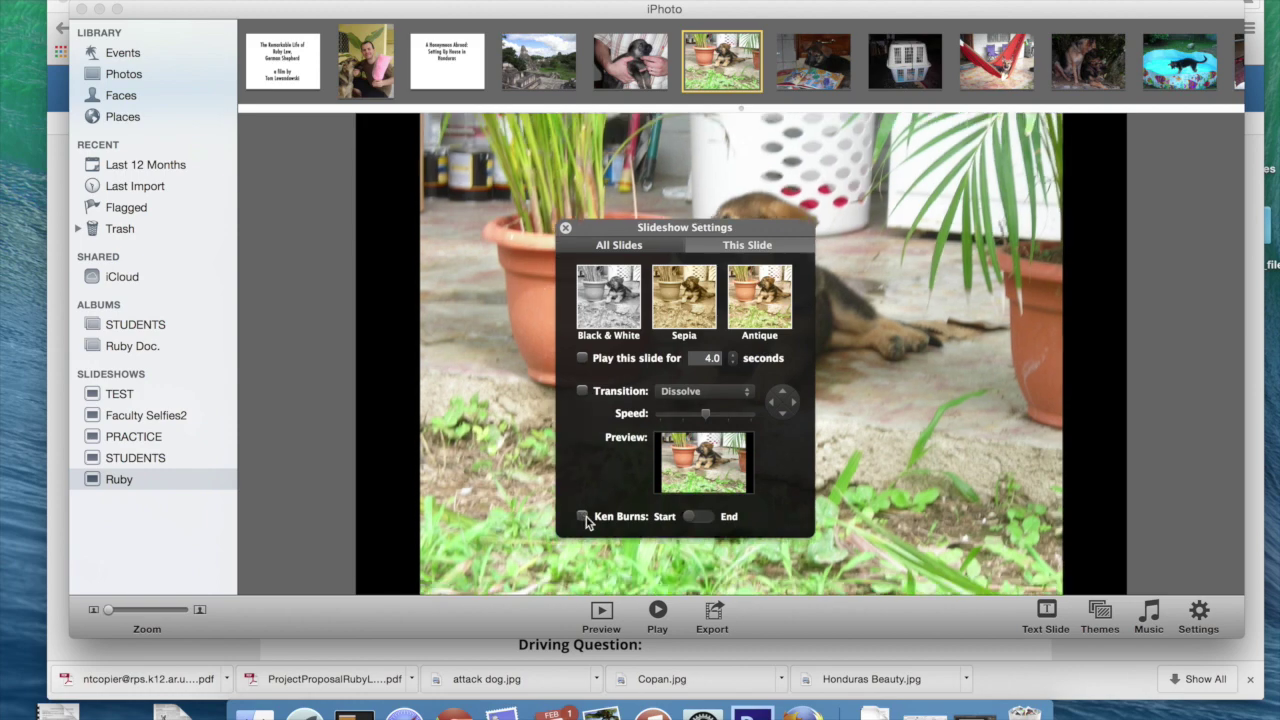
click(582, 516)
click(582, 516)
click(582, 516)
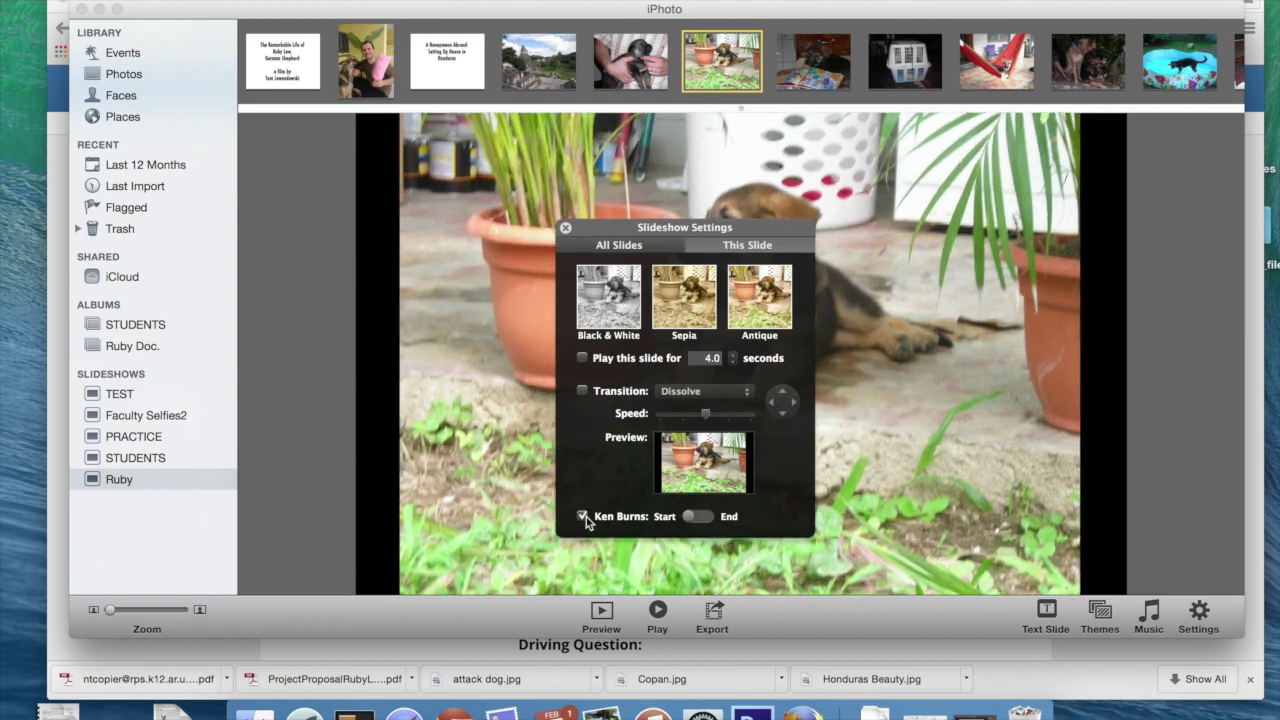
click(582, 516)
click(582, 516)
click(634, 248)
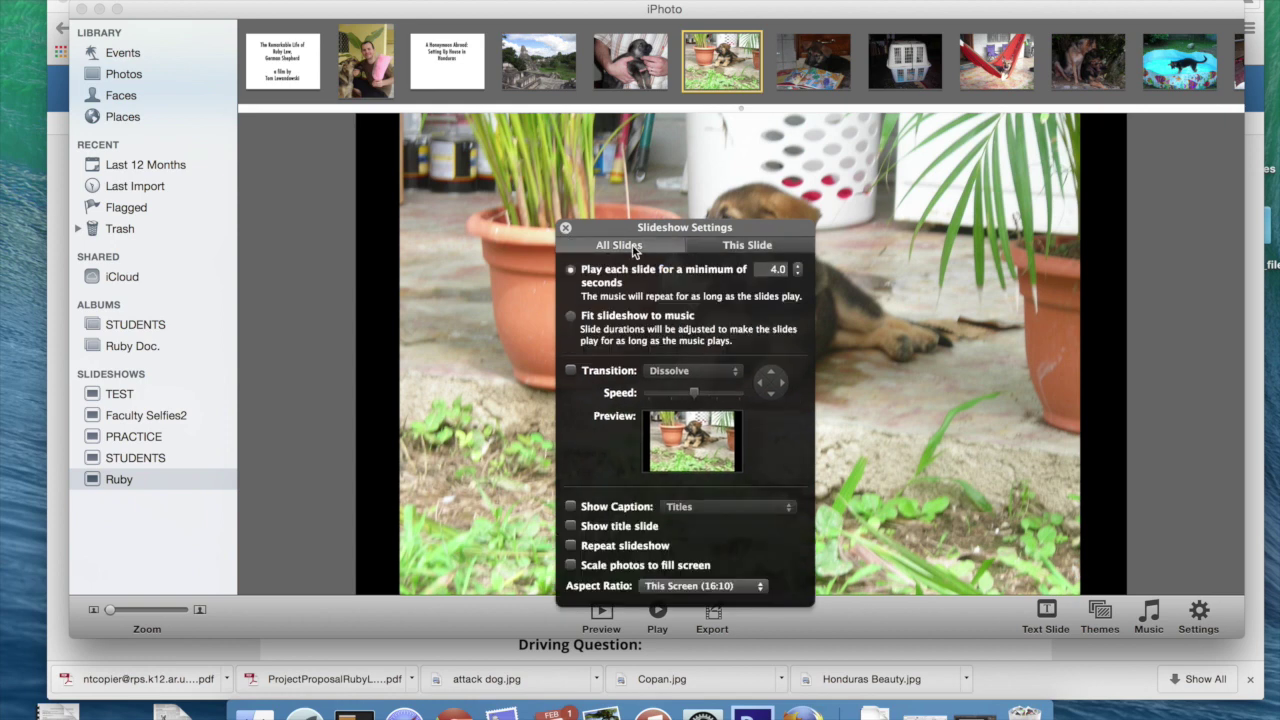
click(745, 248)
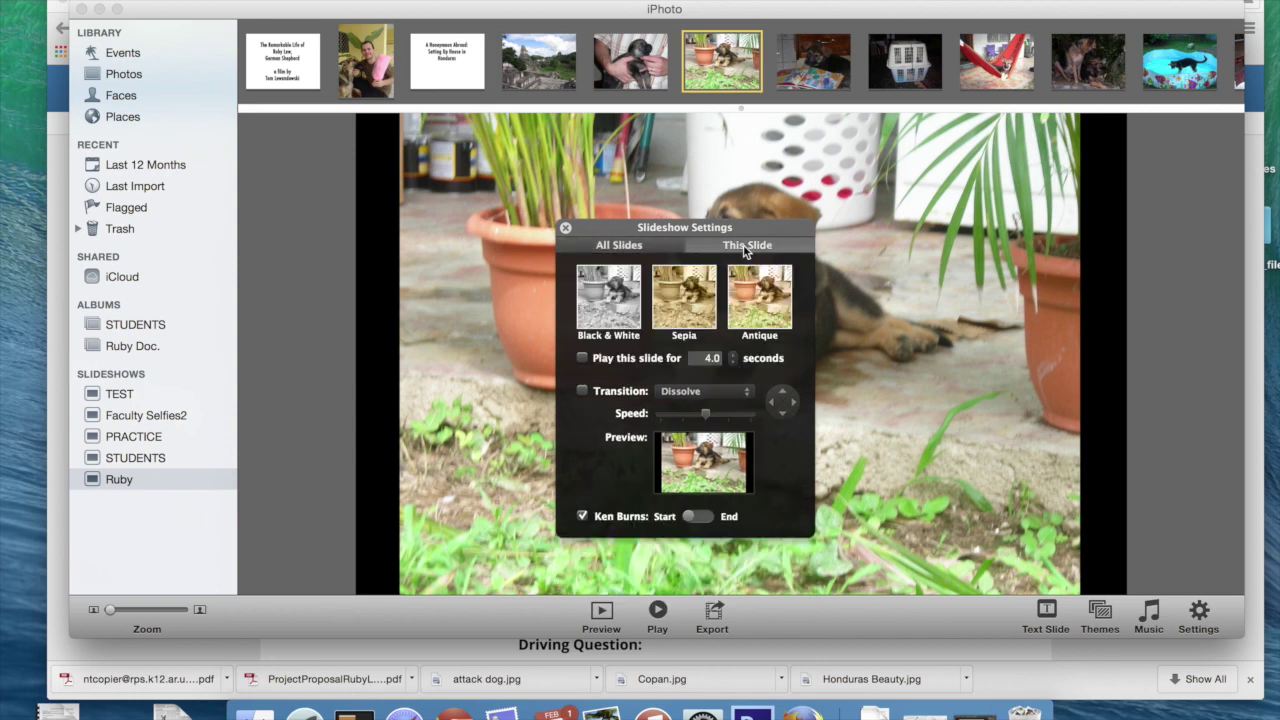
click(565, 228)
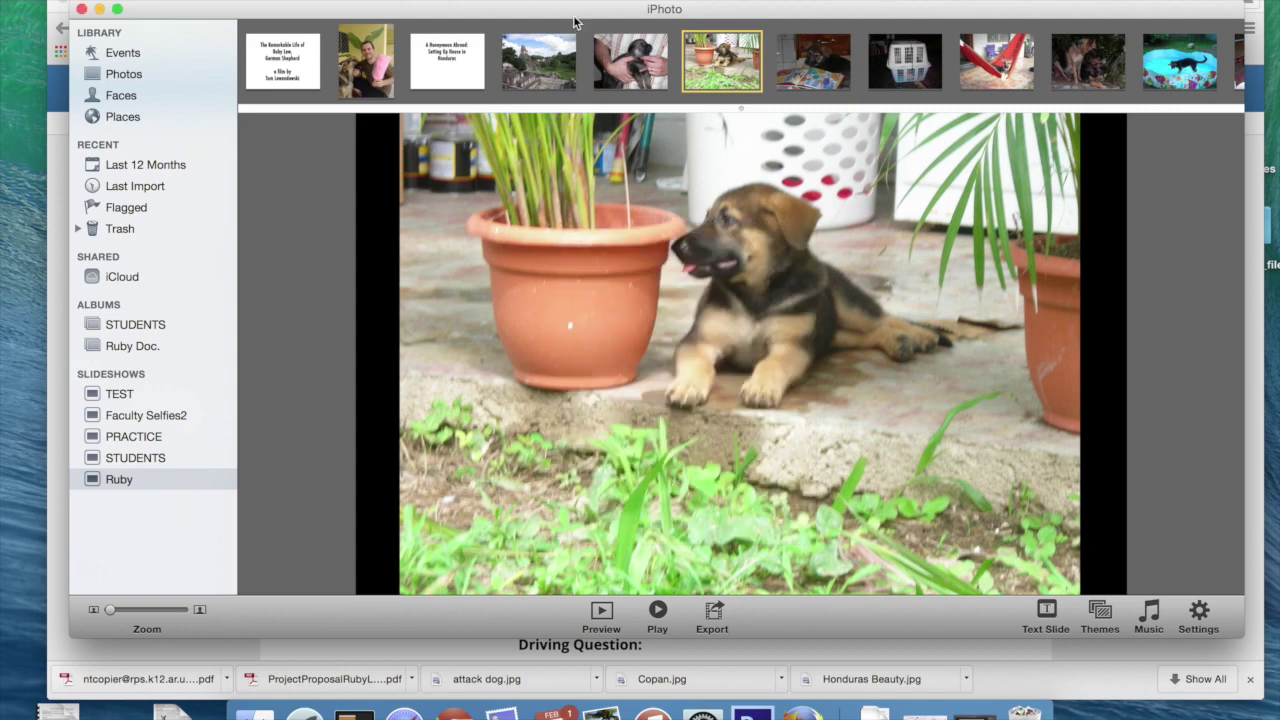
- From the Tikal ruins photo, step through the Honeymoon card, crate, pool and puppy-with-book slides
click(538, 70)
key(Left)
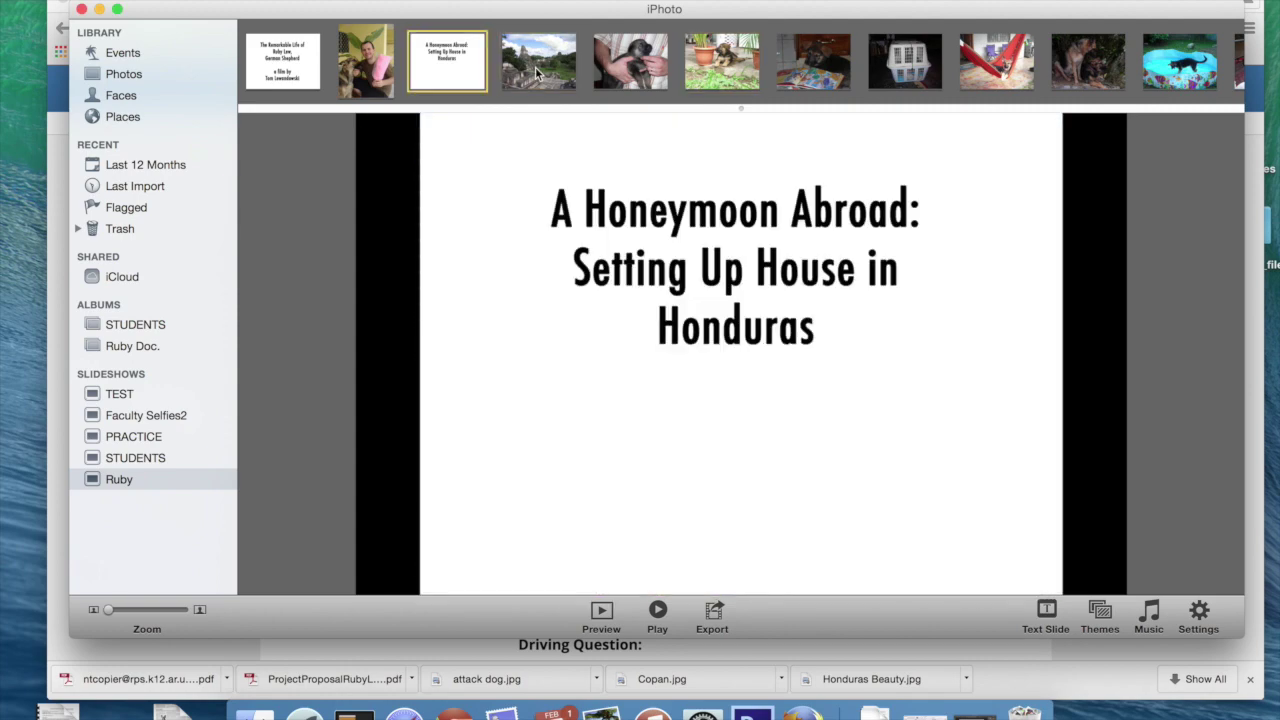
key(Left)
key(Left)
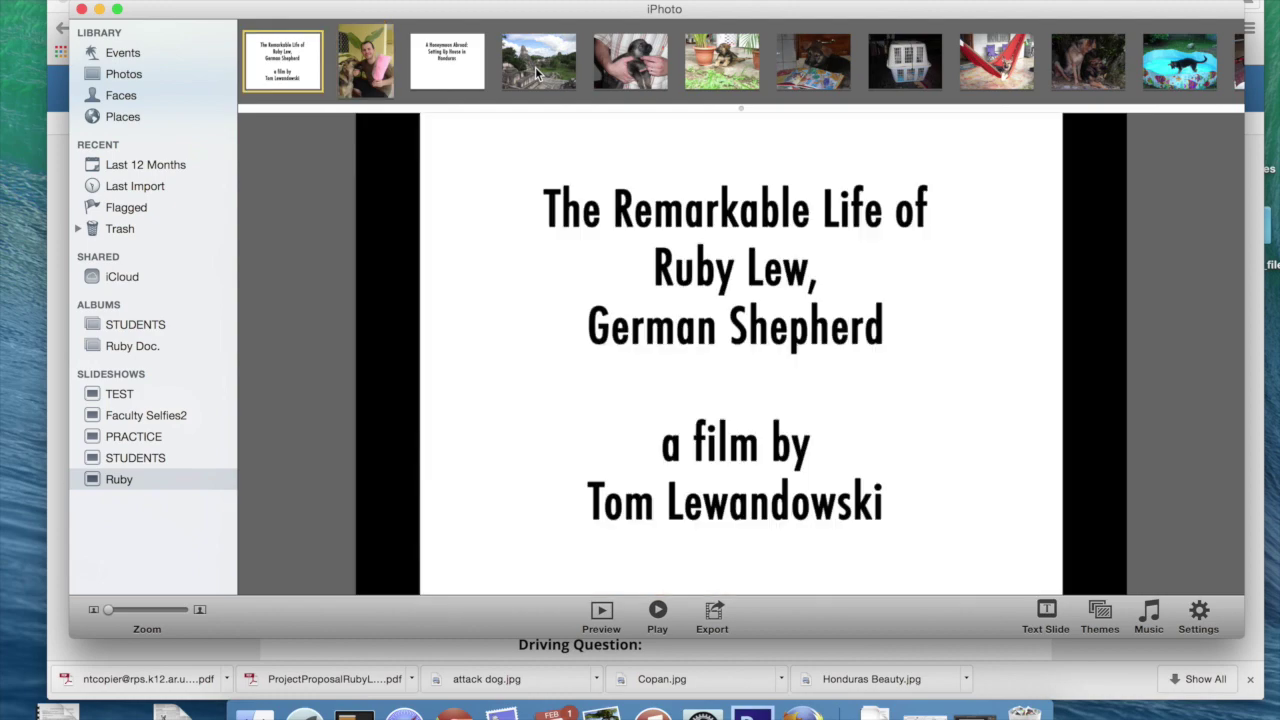
key(Right)
key(Right)
key(Right)
key(Right)
key(Right)
key(Right)
key(Right)
key(Right)
key(Right)
key(Right)
key(Right)
key(Right)
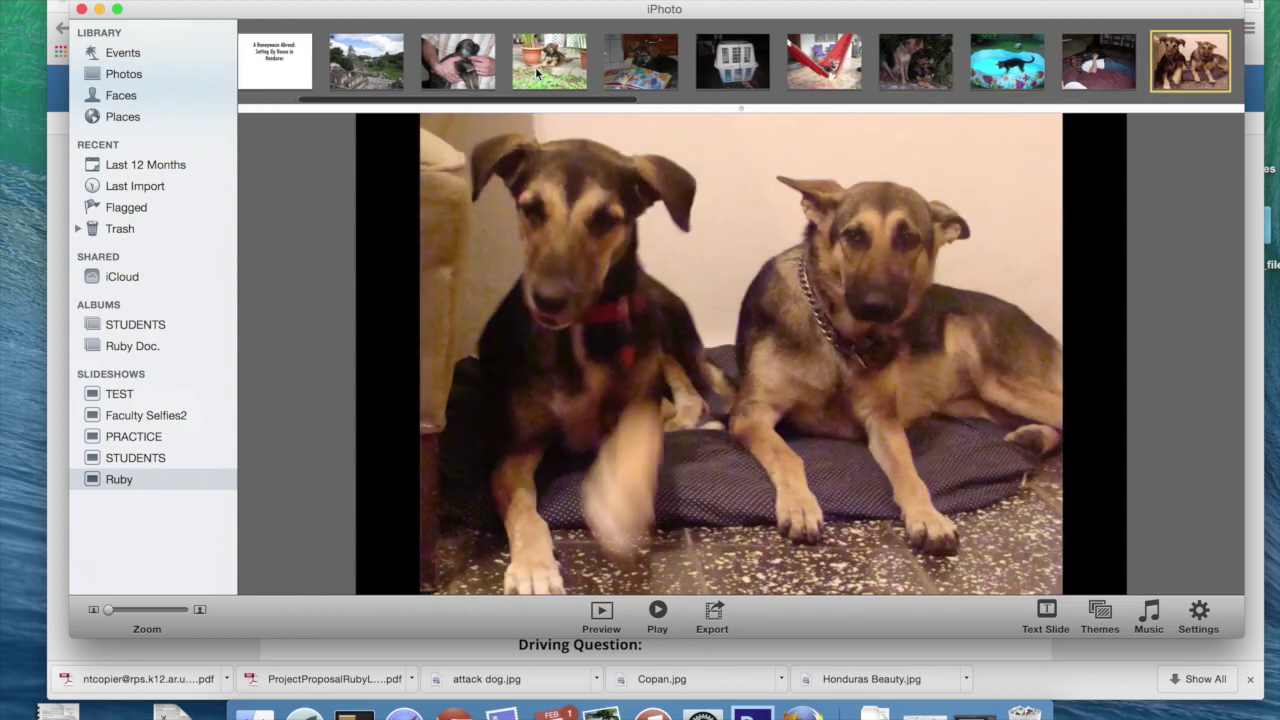
key(Right)
key(Right)
key(Right)
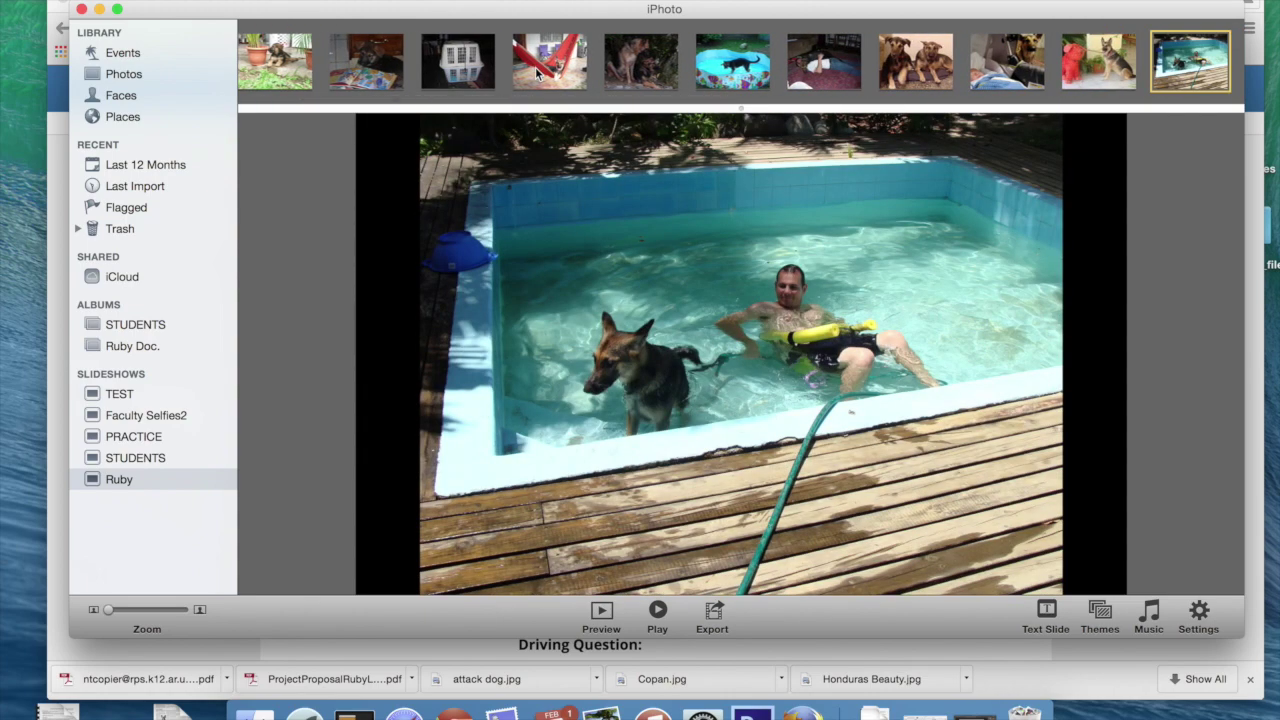
key(Left)
key(Left)
key(Left)
key(Left)
key(Left)
key(Left)
key(Left)
key(Left)
key(Left)
key(Left)
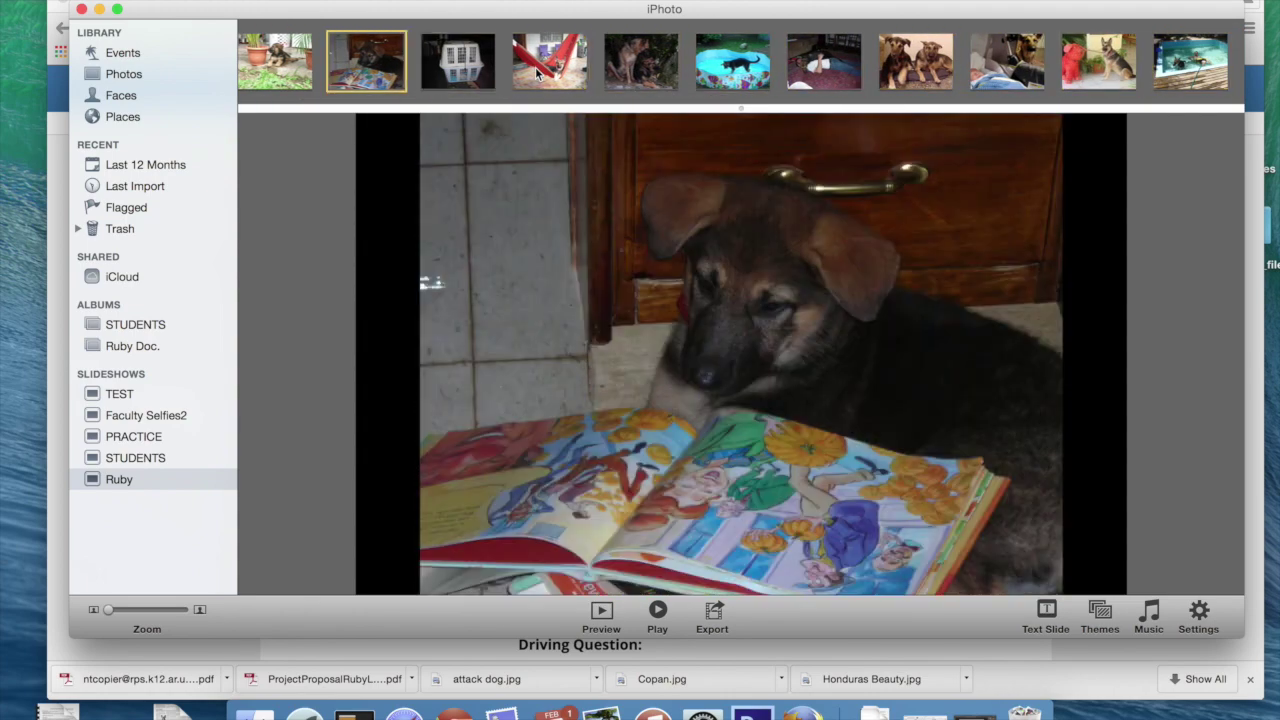
key(Left)
key(Left)
key(Left)
key(Left)
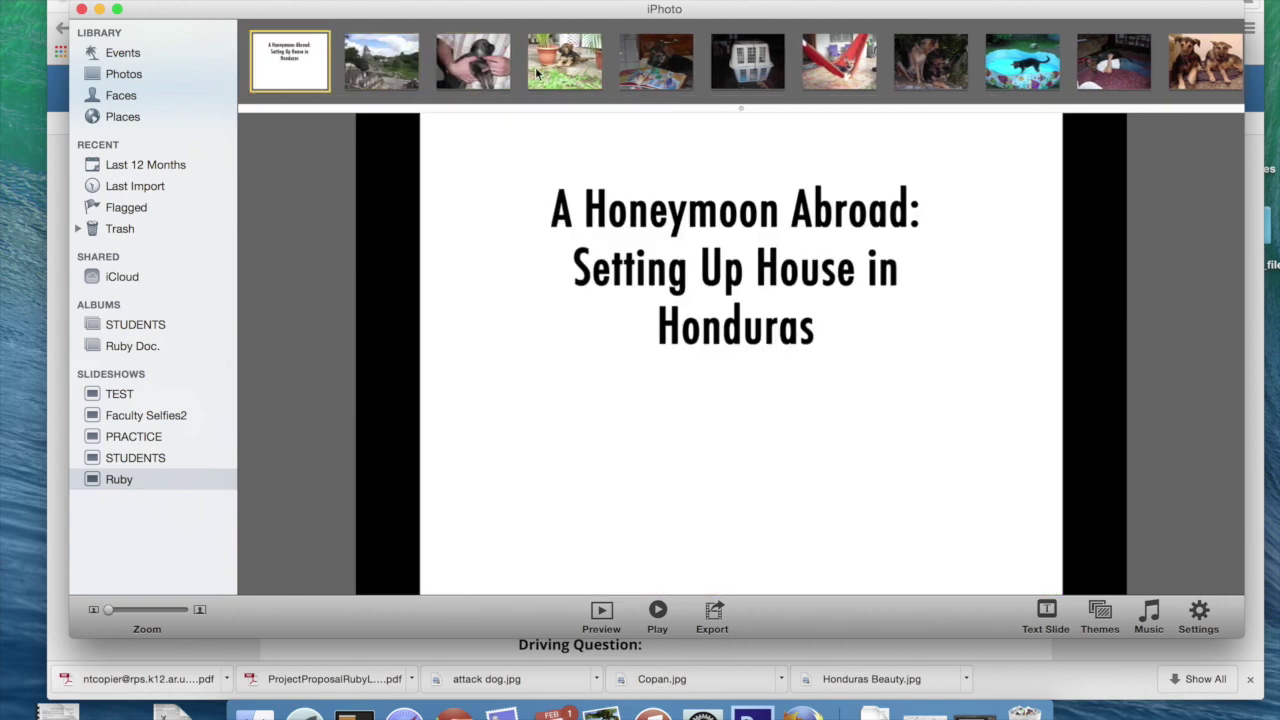
- Recheck the ruins, man-with-dog, puppy-in-pots and crate slides, ending on the puppy-with-book slide
key(Right)
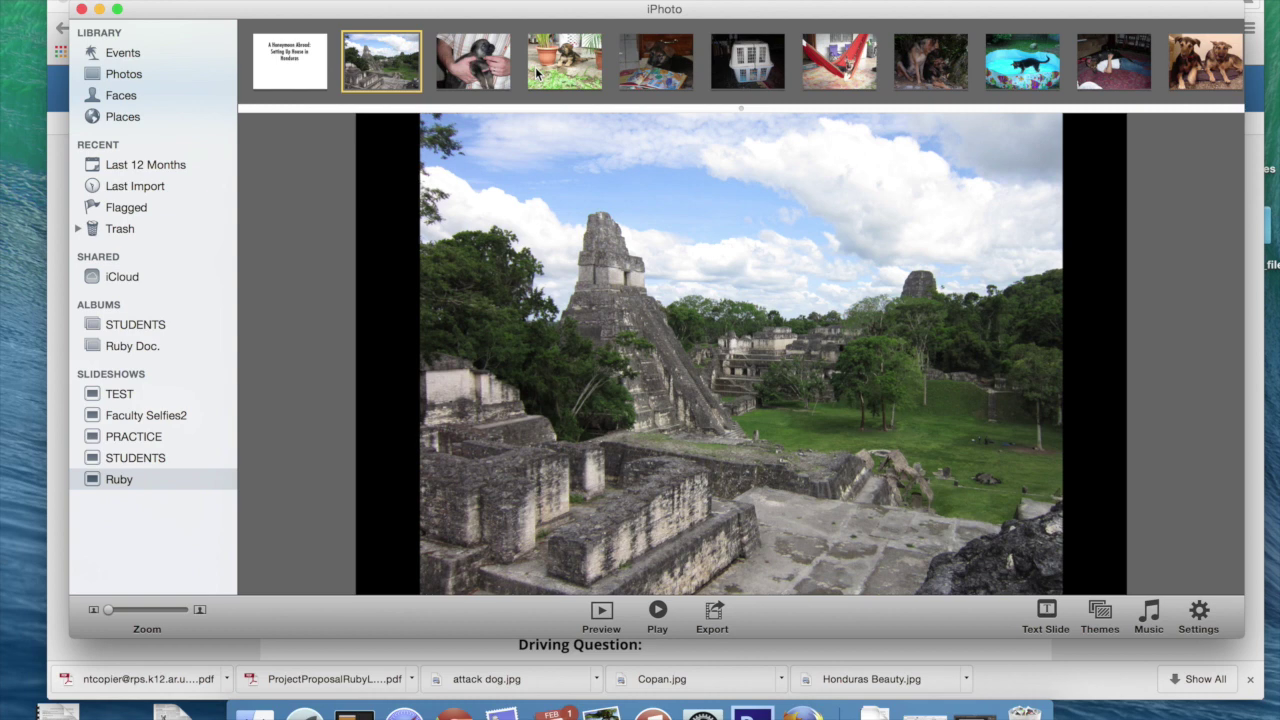
key(Left)
key(Left)
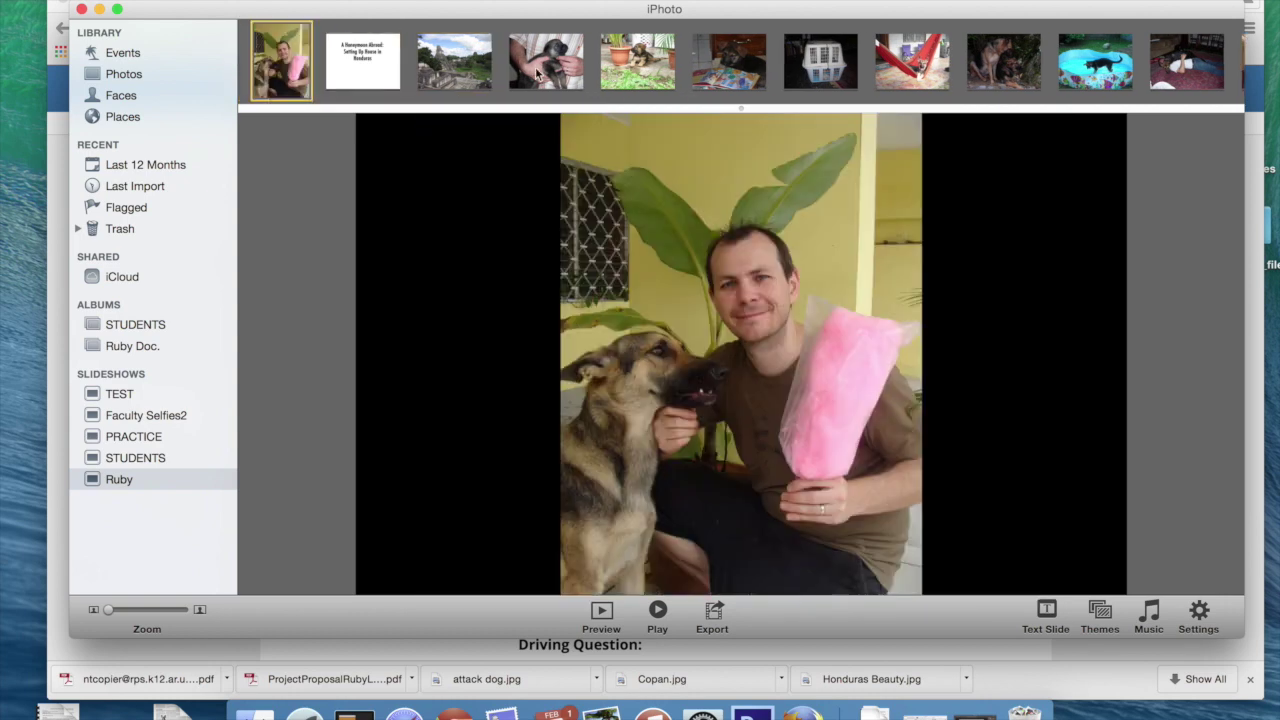
key(Left)
key(Right)
key(Right)
key(Right)
key(Right)
key(Right)
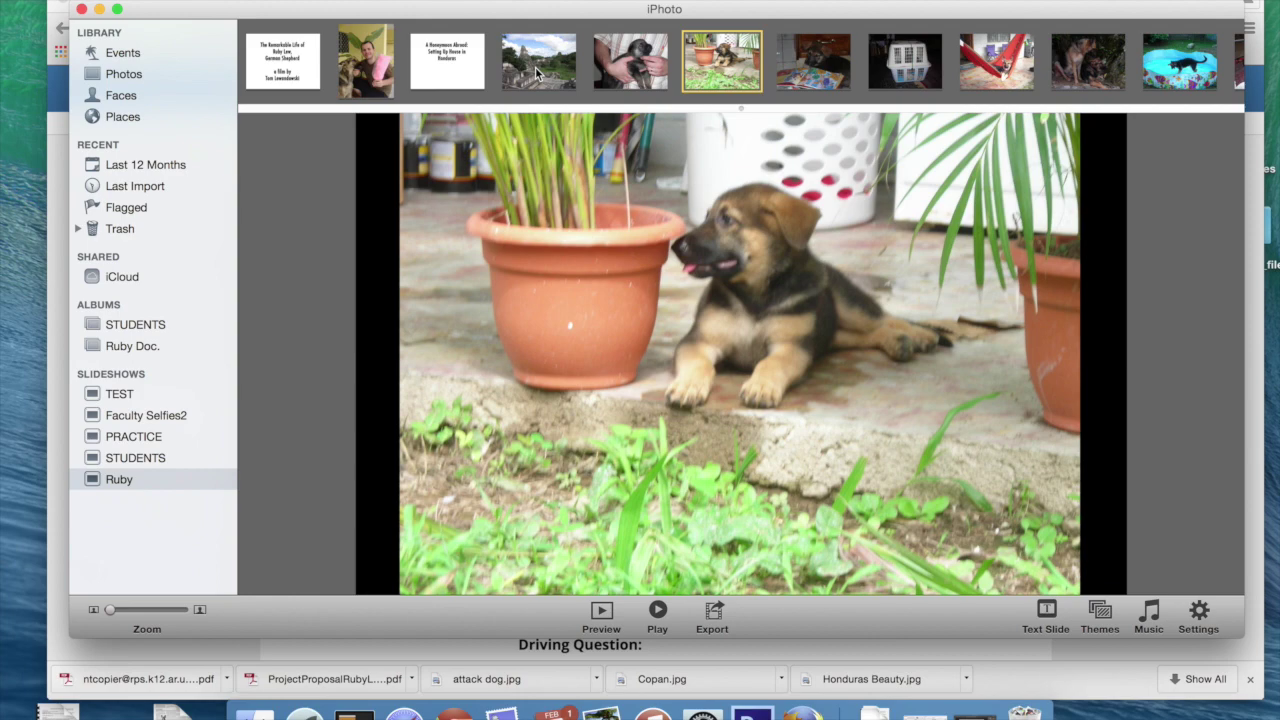
key(Right)
key(Right)
key(Right)
key(Left)
key(Left)
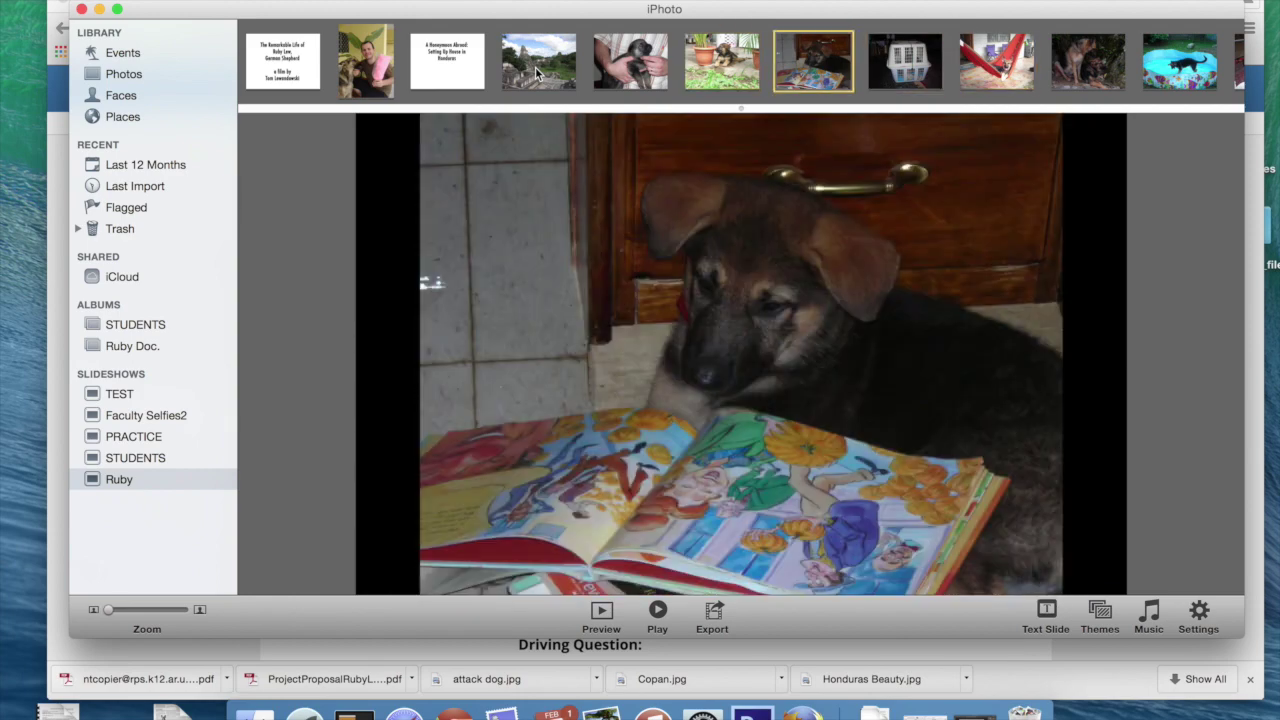
key(Left)
key(Left)
key(Left)
key(Left)
key(Left)
key(Left)
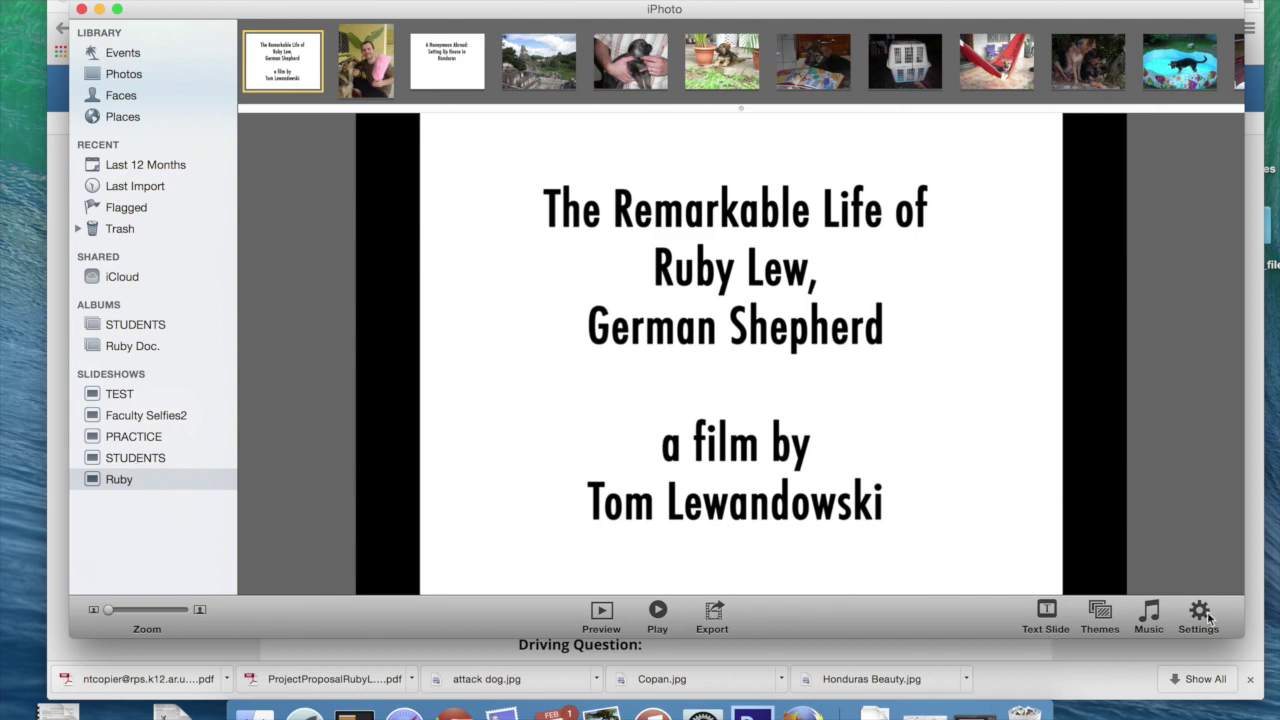
click(711, 614)
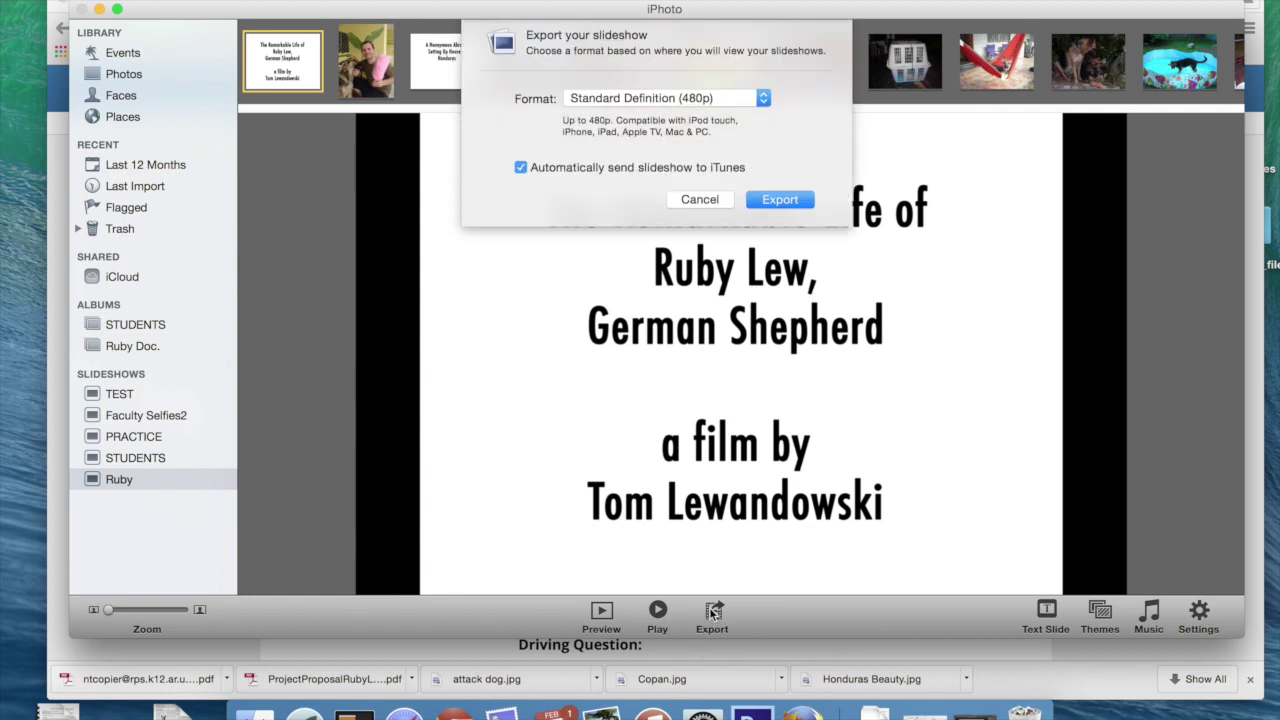
click(764, 102)
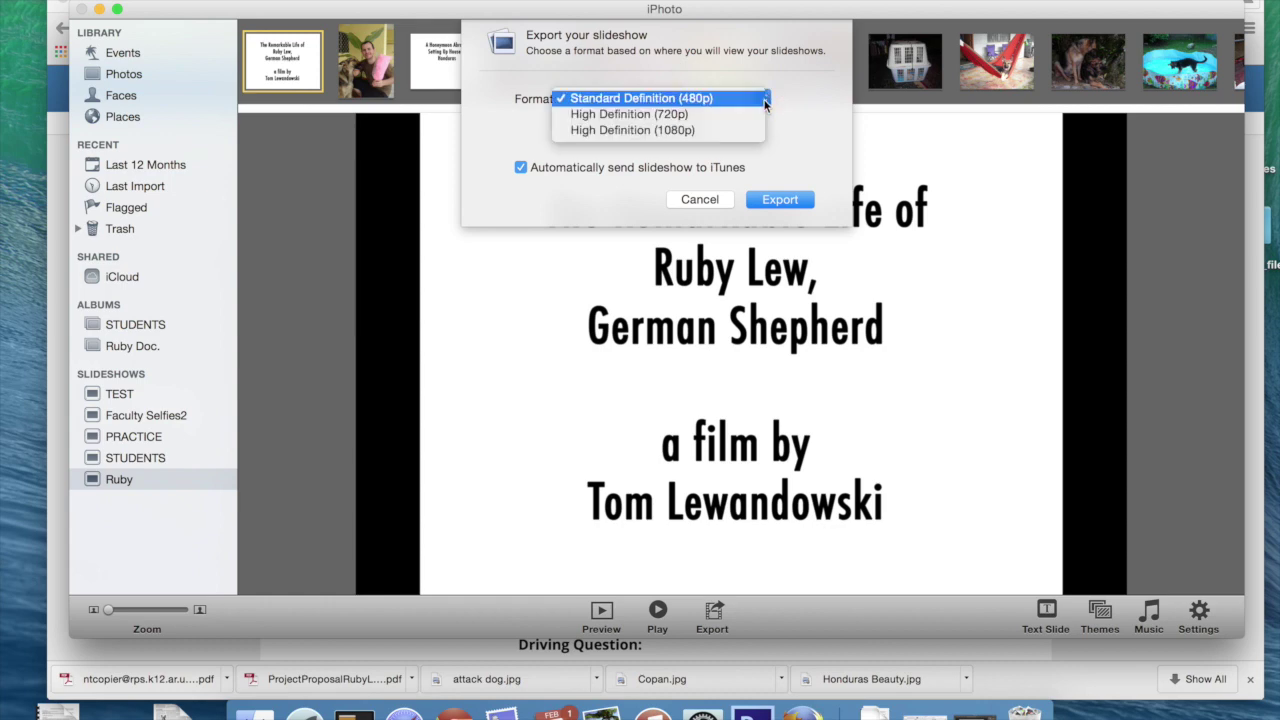
click(828, 124)
click(700, 199)
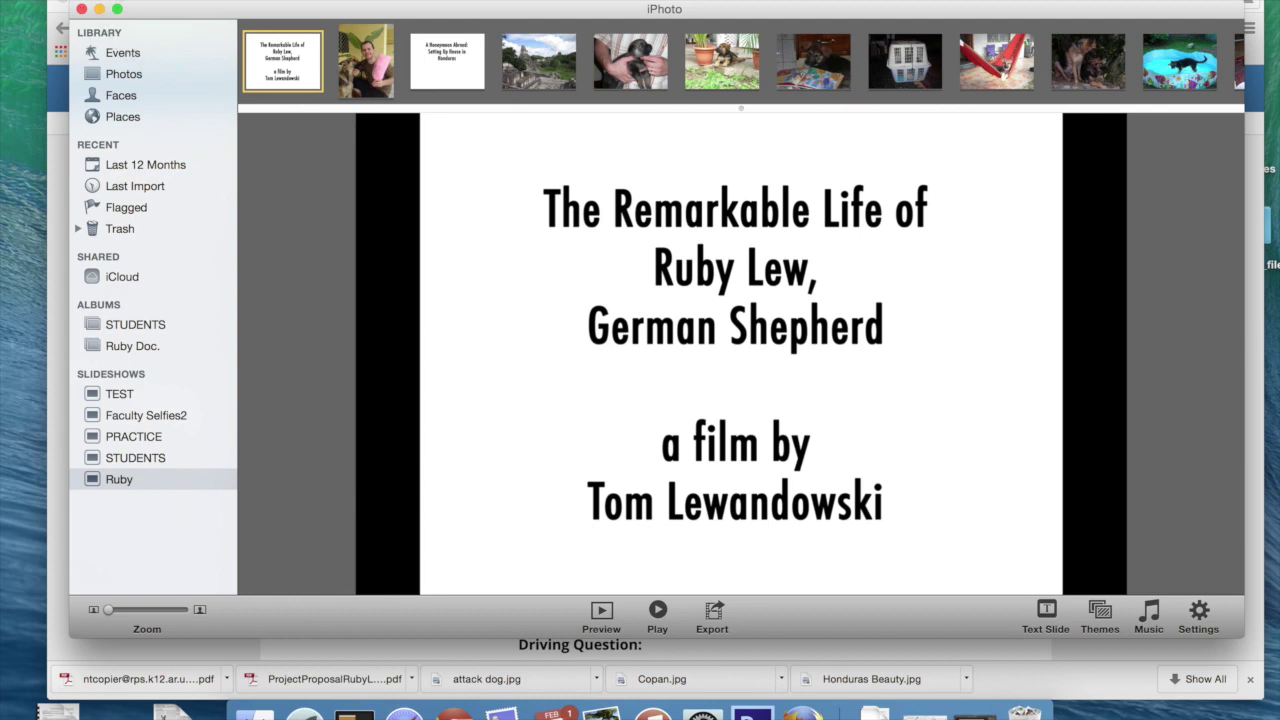
- Switch to Chrome, scroll the Echo agenda down to Activities, and highlight the Upload item
key(super+Tab)
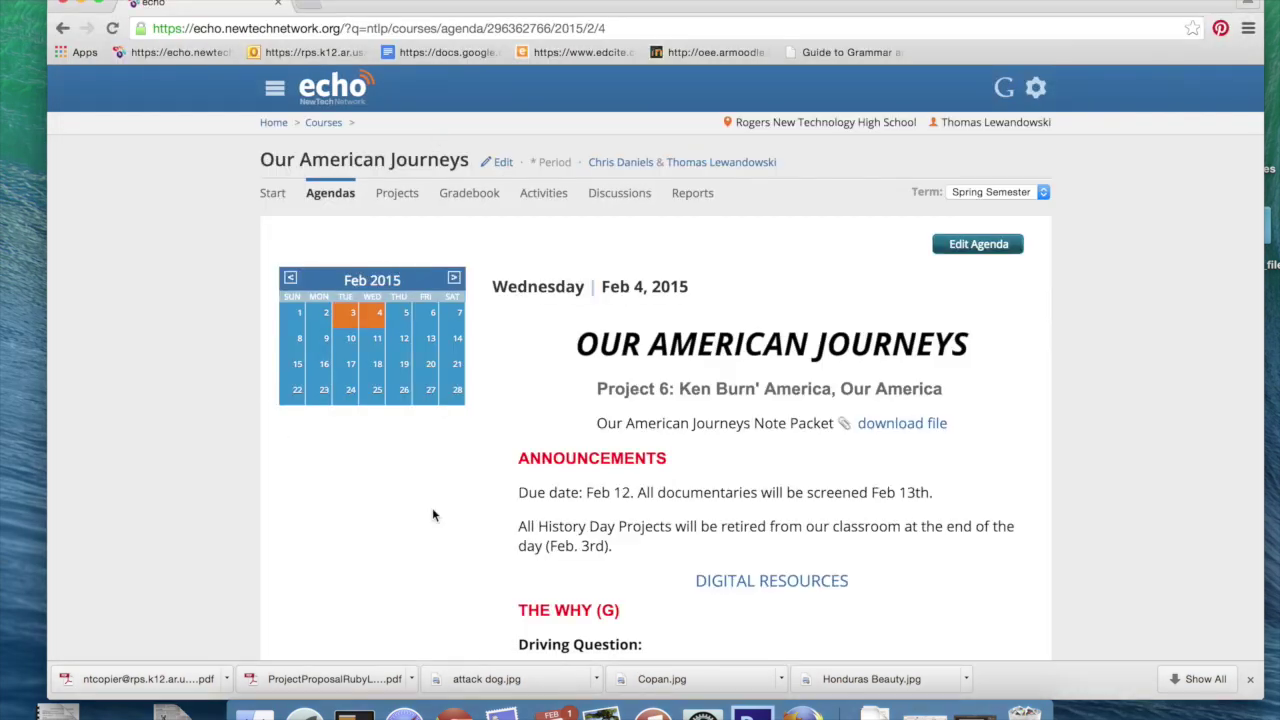
scroll(496, 454, down, 5)
scroll(496, 454, down, 3)
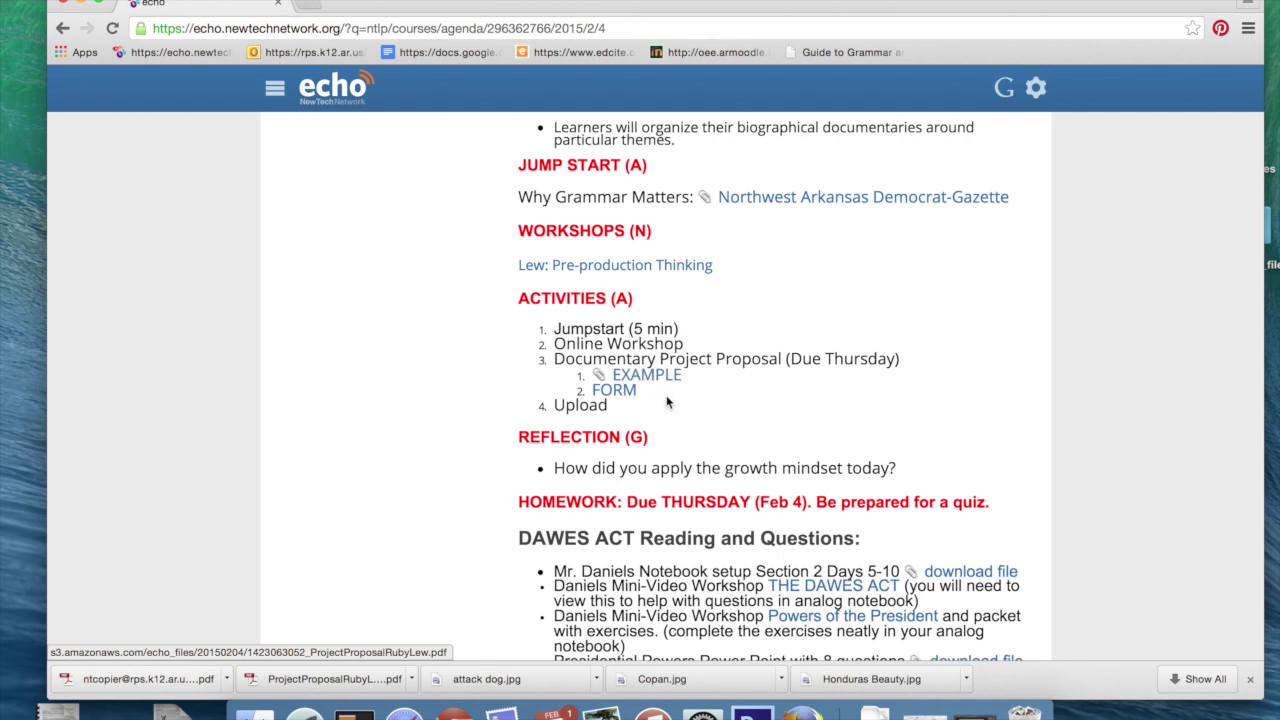
drag(617, 406, 558, 408)
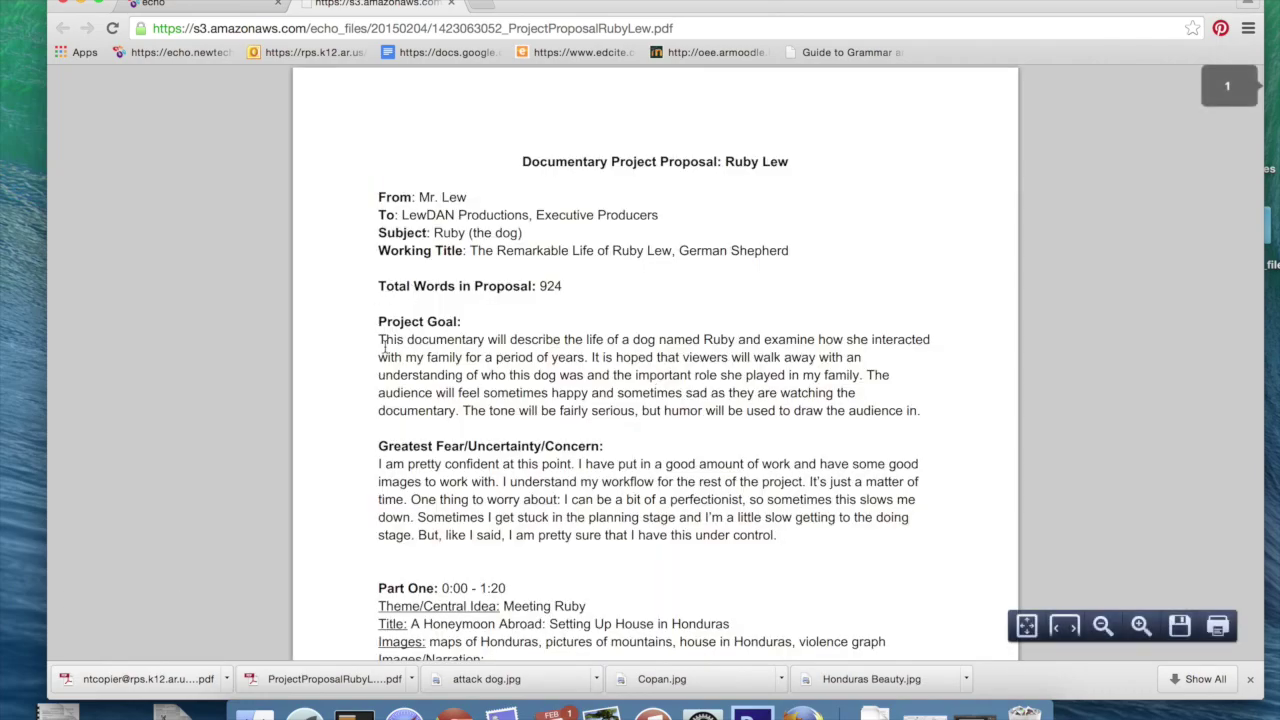
- Scroll through the example proposal PDF, highlight its 924 word count, and return to the echo tab
scroll(384, 350, down, 7)
scroll(384, 352, down, 10)
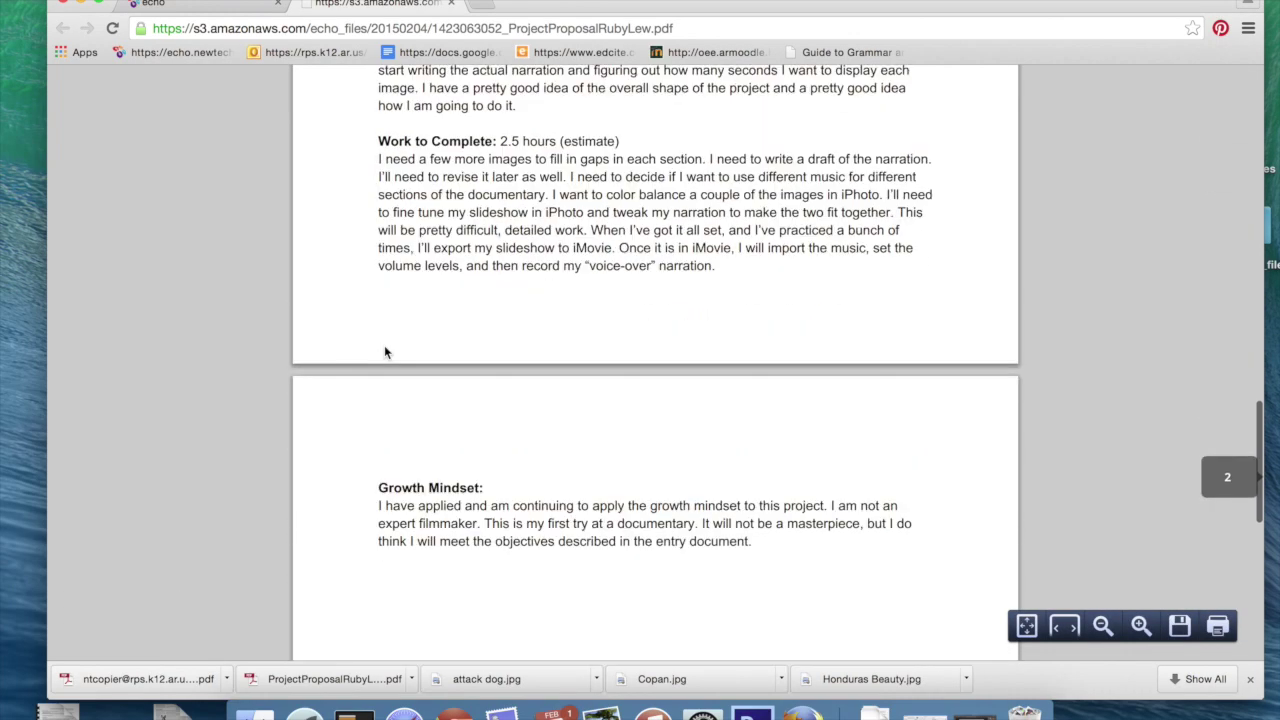
scroll(384, 352, up, 8)
scroll(386, 352, up, 10)
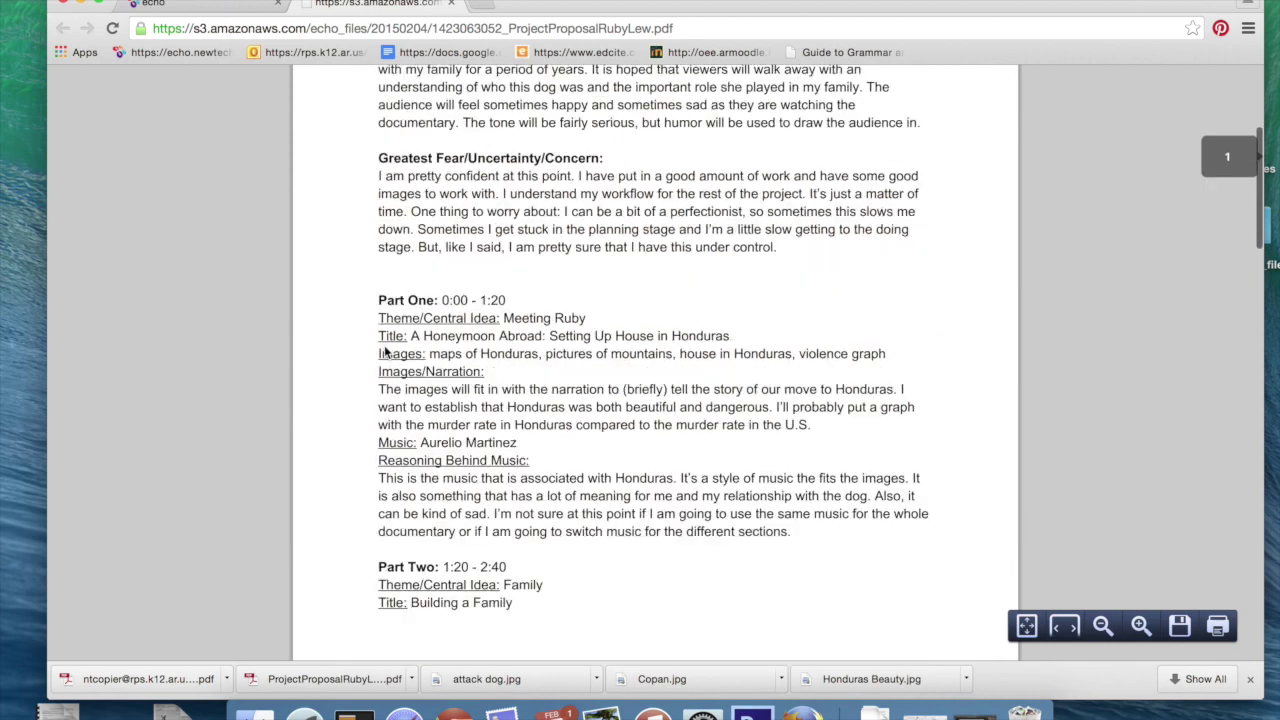
drag(570, 288, 539, 287)
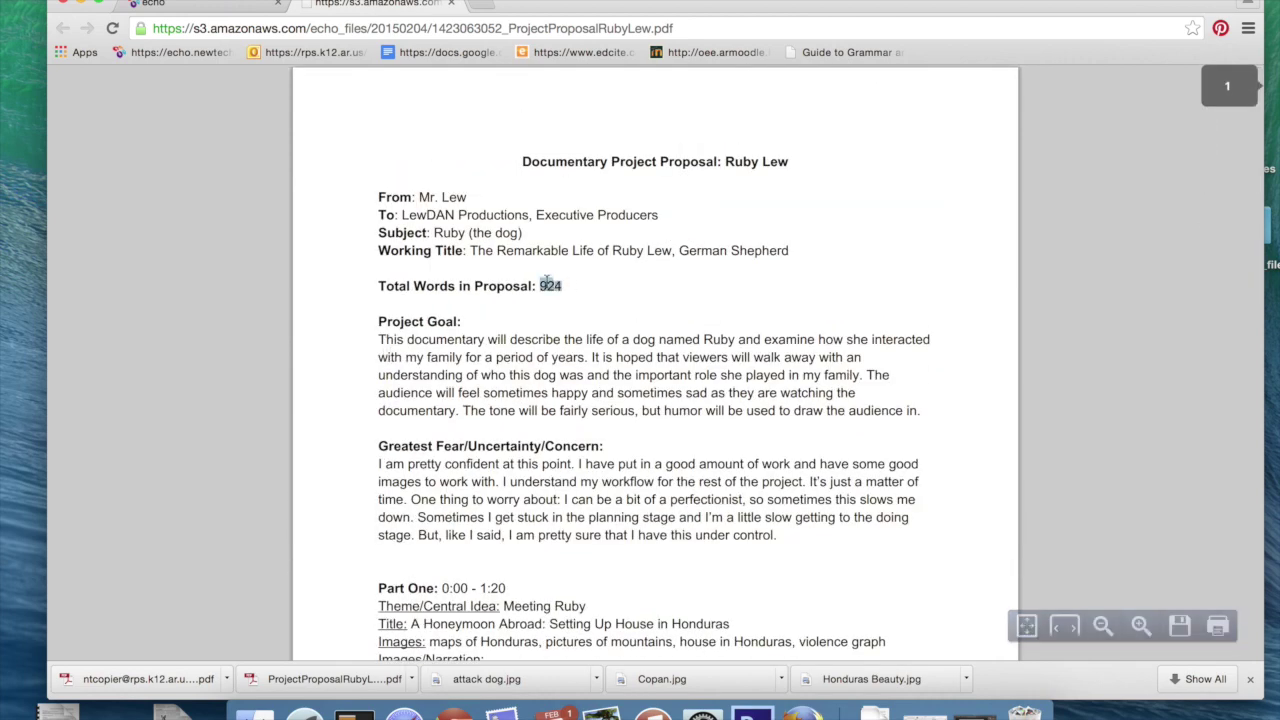
click(199, 8)
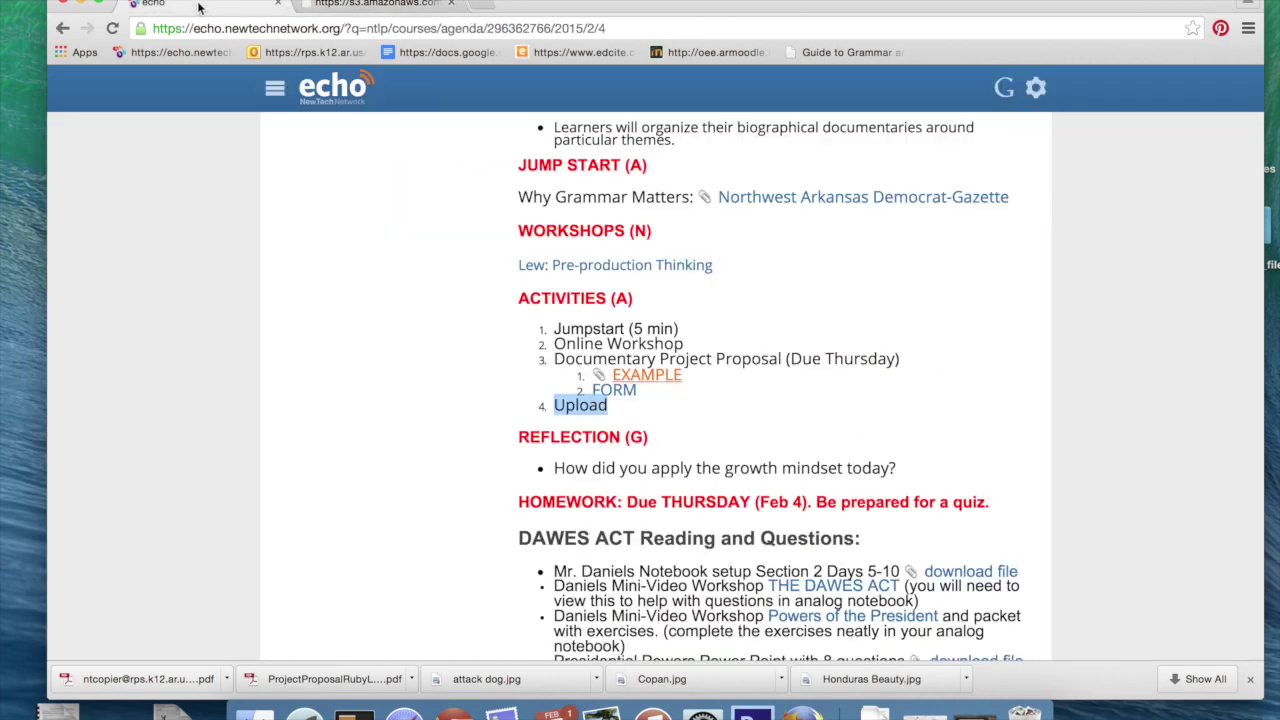
- Open the proposal FORM link in Google Docs and scroll through its bracketed placeholder sections
click(618, 391)
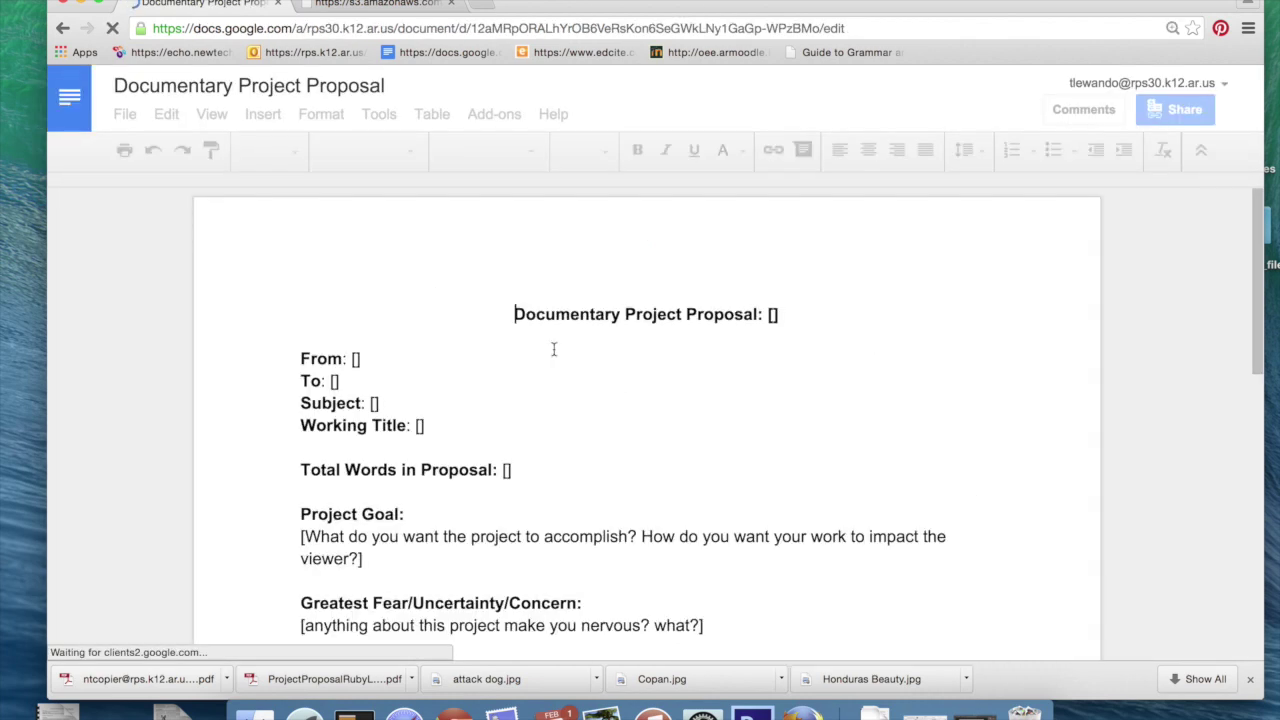
scroll(570, 434, down, 2)
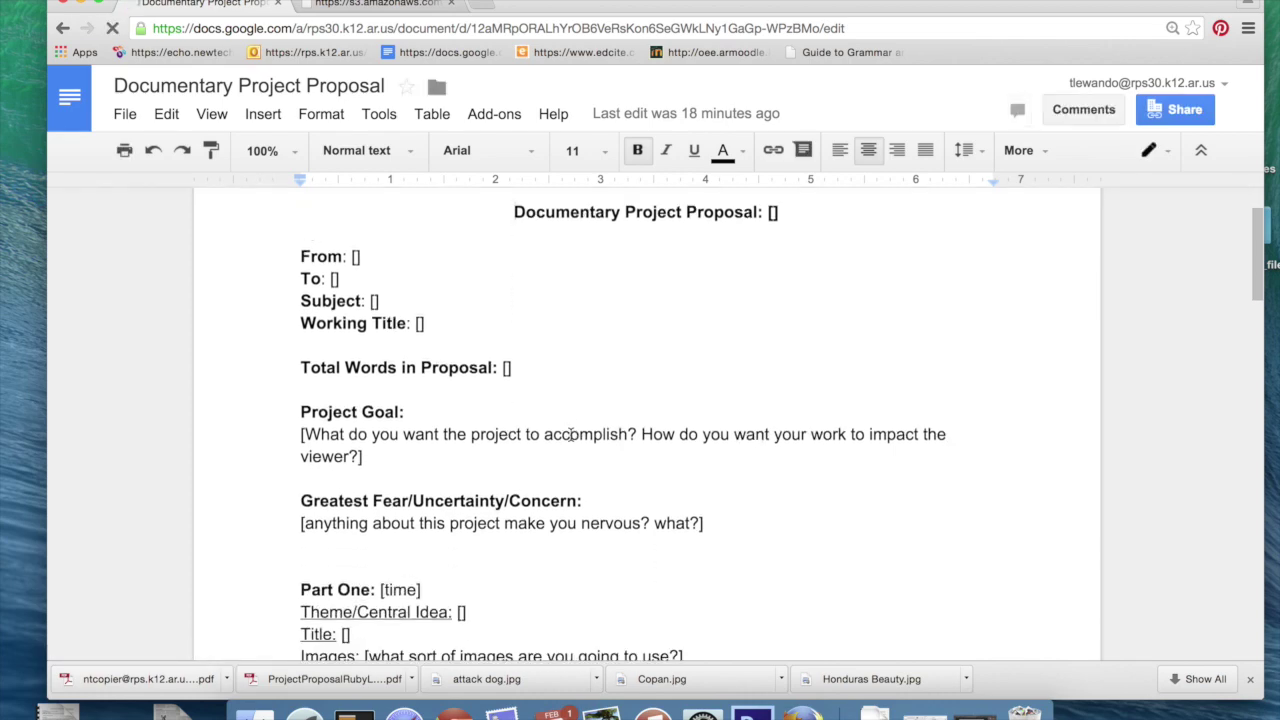
scroll(571, 434, down, 5)
scroll(571, 434, up, 10)
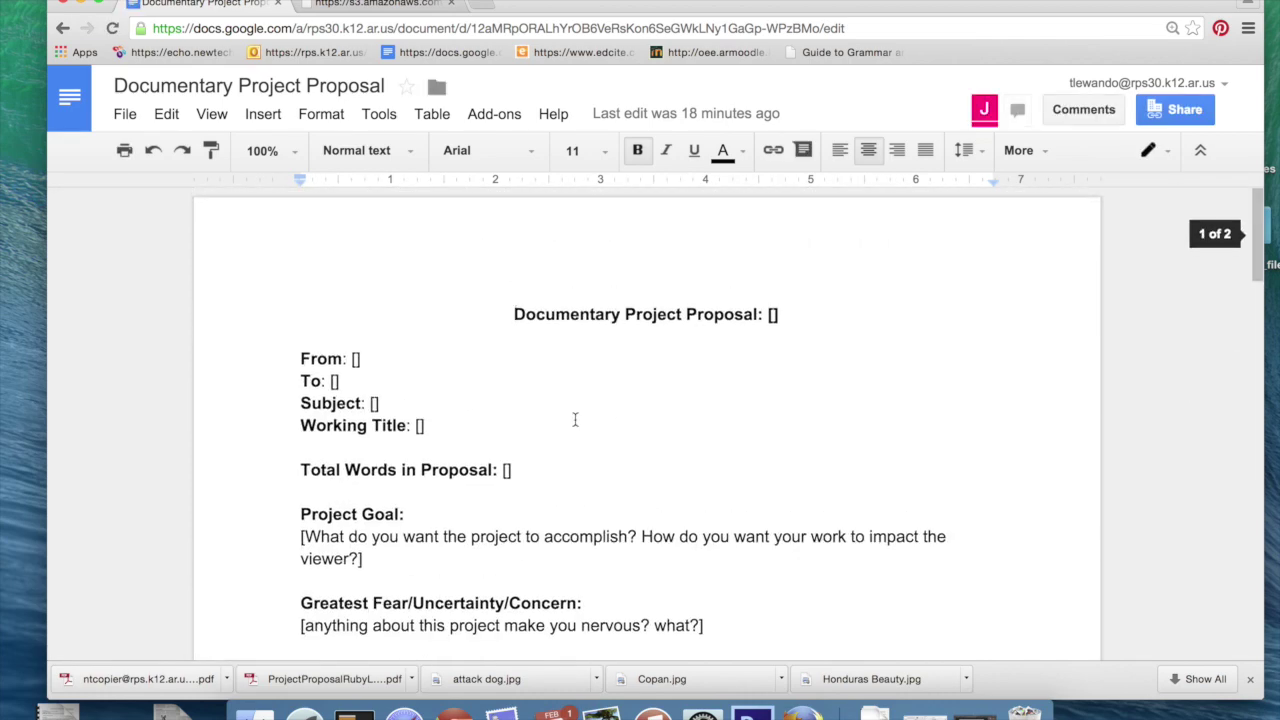